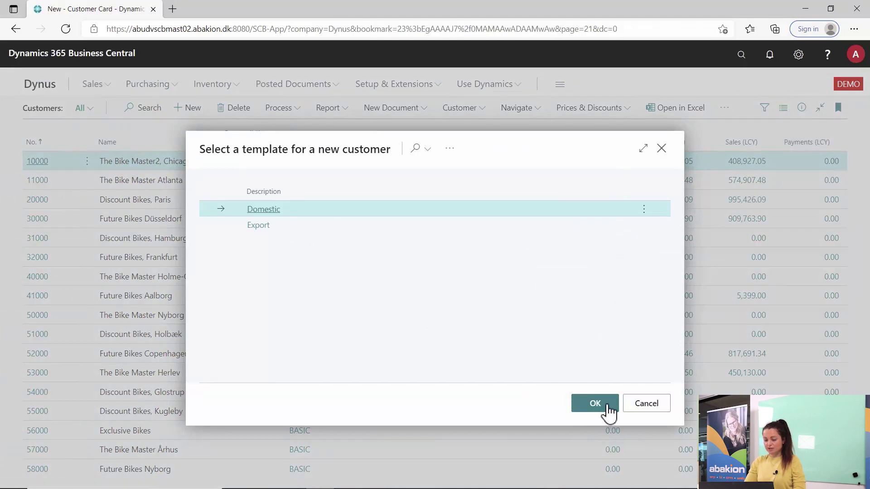
Step: Name customer C00030 Abakion and enter its VAT registration number to trigger validation
key(Tab)
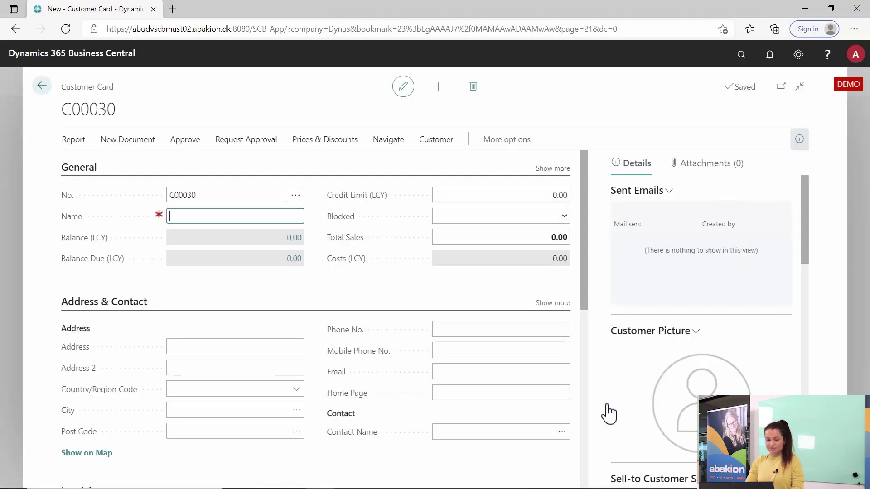
key(Tab)
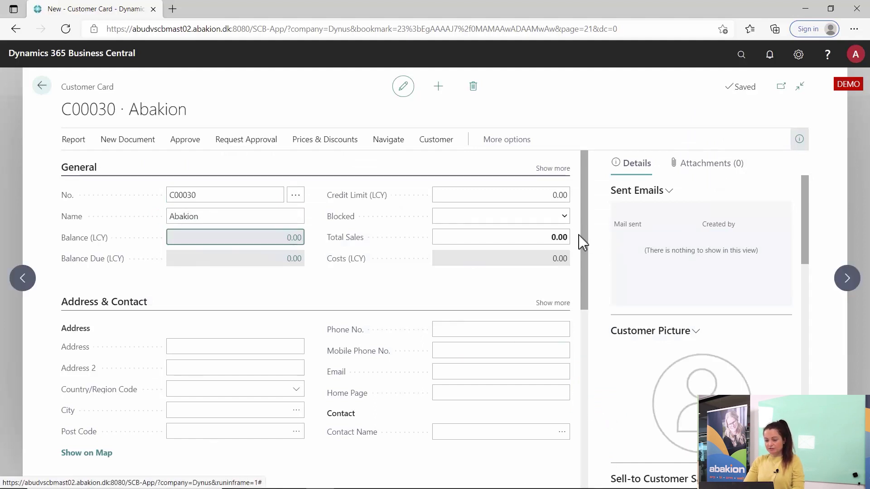
drag(586, 242, 587, 317)
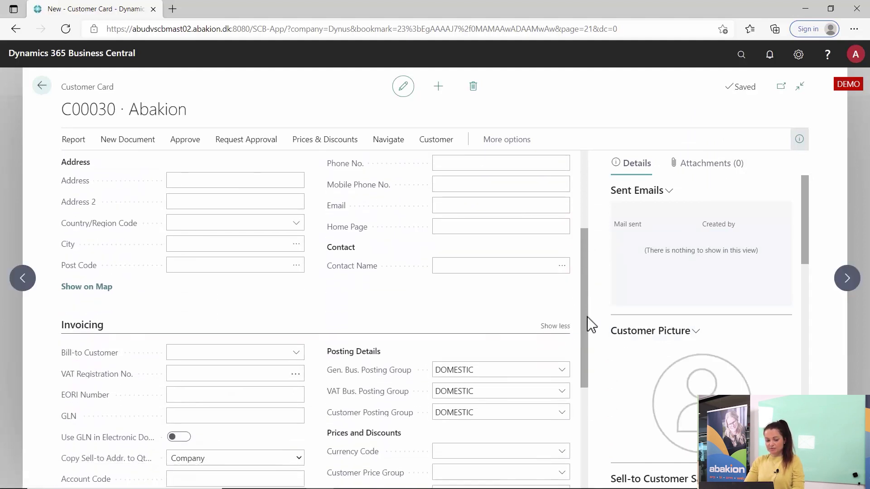
click(253, 374)
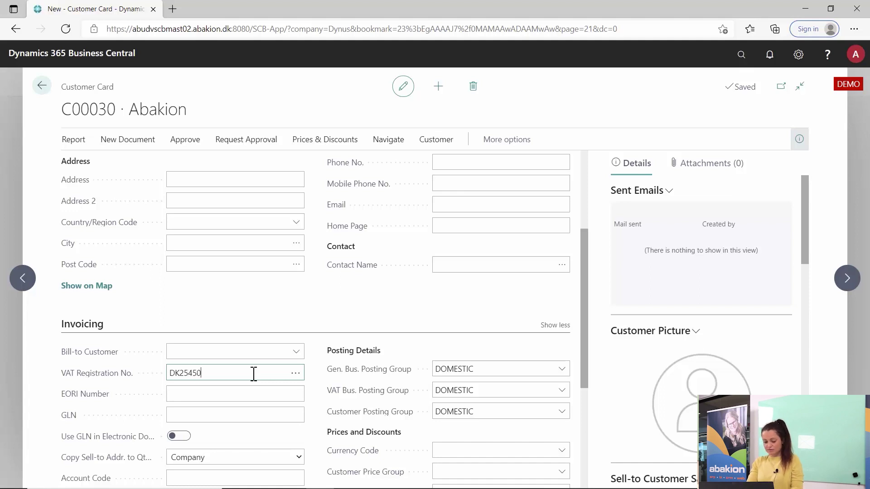
key(Tab)
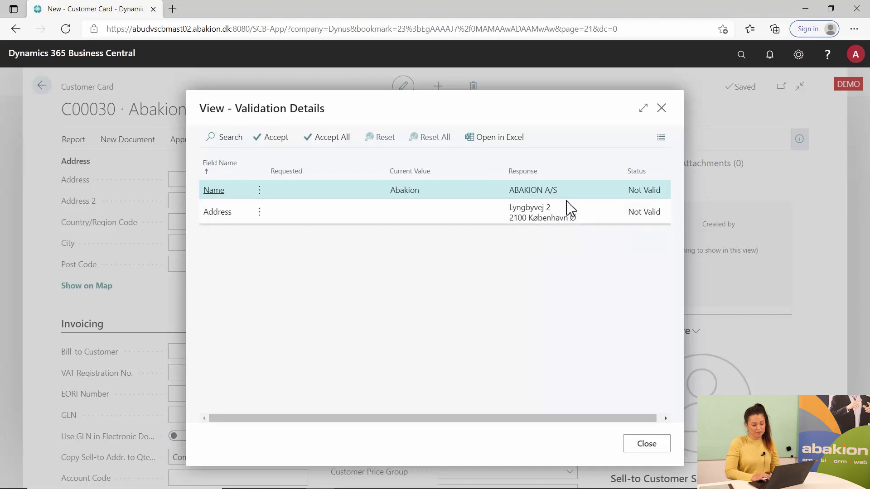
Step: Accept the registry's suggested name ABAKION A/S and official address for the customer
click(348, 140)
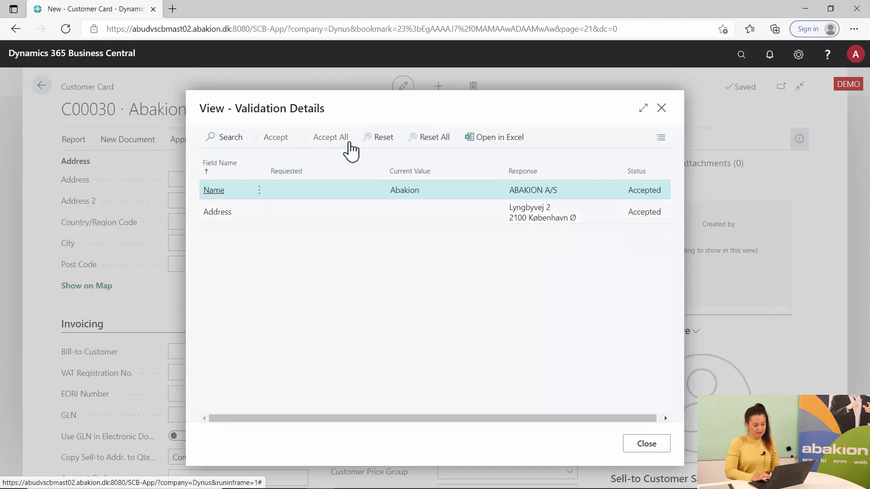
click(659, 447)
click(537, 313)
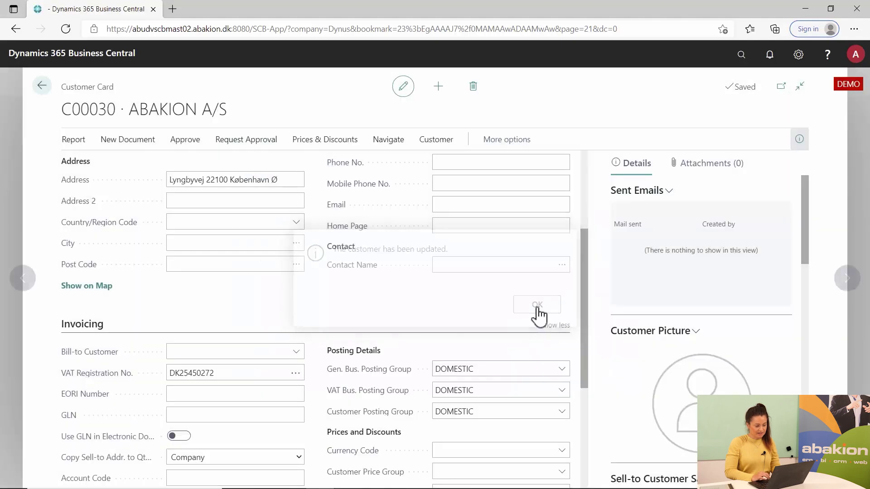
drag(584, 305, 577, 224)
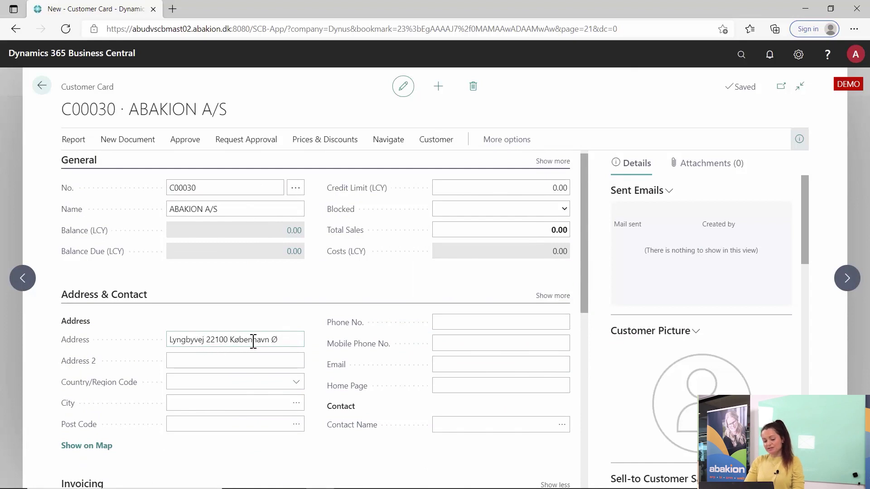
Step: Review the filled-in address and try validating the VAT number, which fails for lacking a country
drag(584, 296, 584, 315)
click(213, 299)
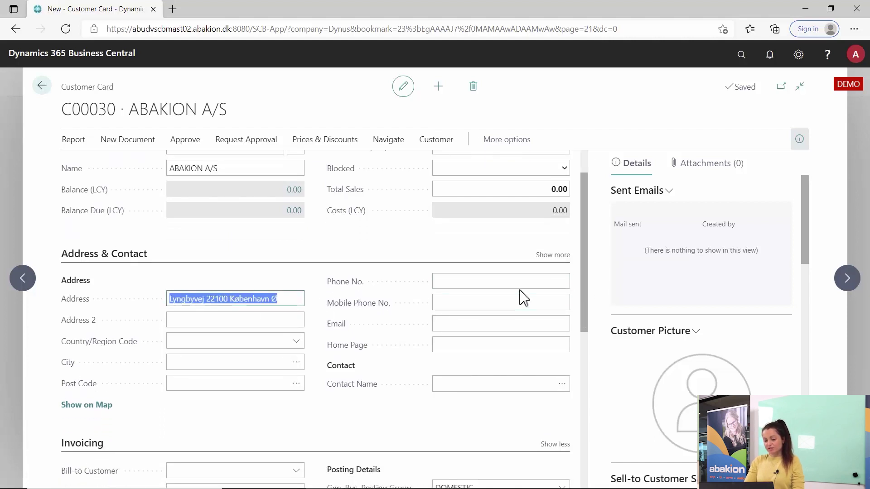
drag(584, 292, 599, 354)
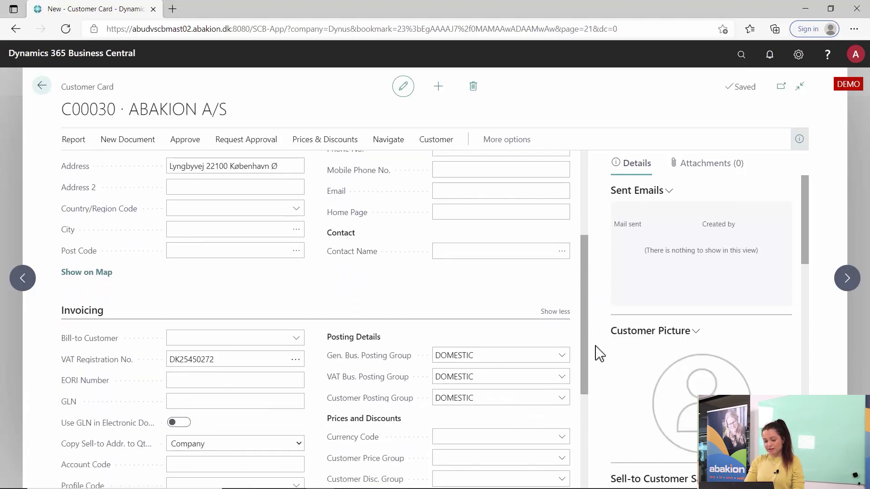
click(297, 359)
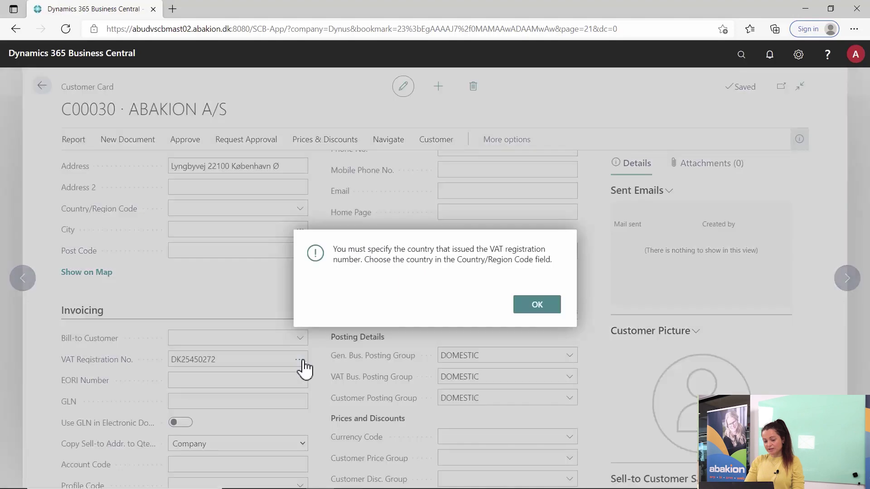
click(537, 305)
Step: Set the Country/Region Code to DK so the VAT number is confirmed valid
click(217, 221)
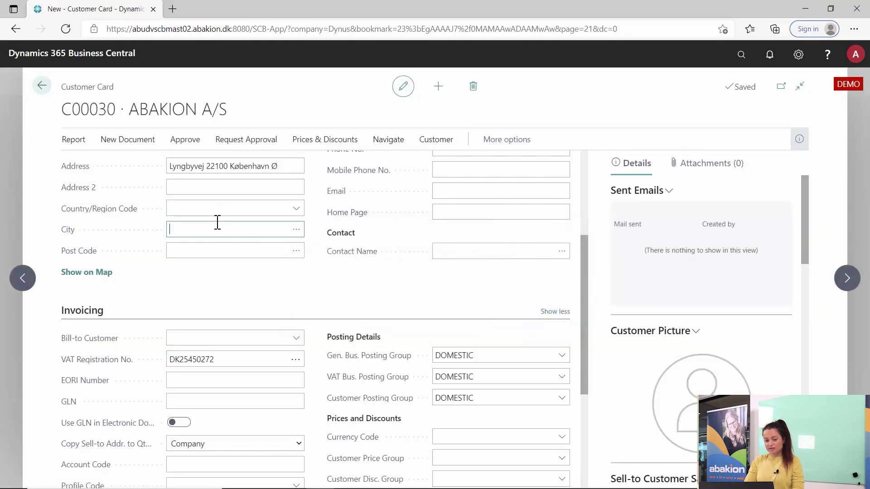
key(shift+Tab)
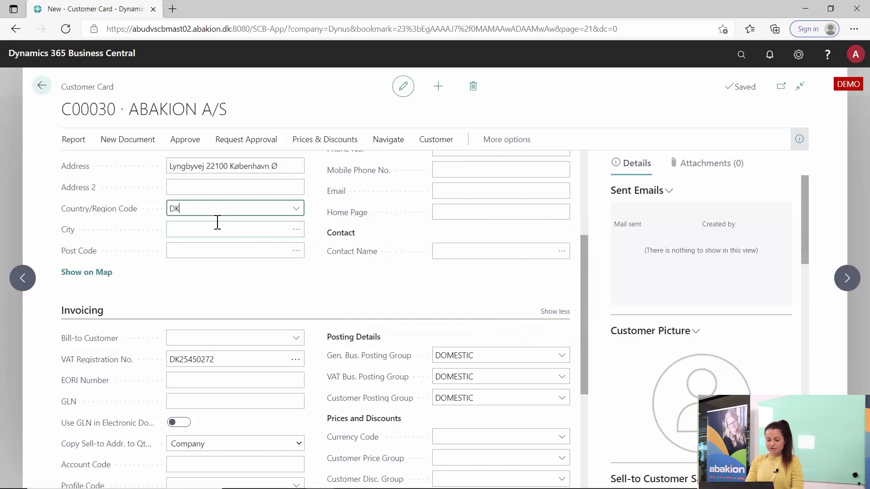
key(Tab)
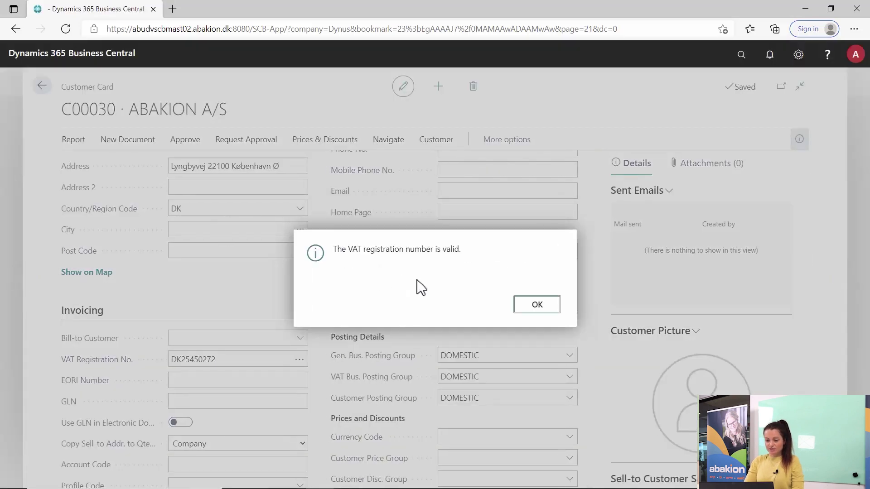
click(537, 304)
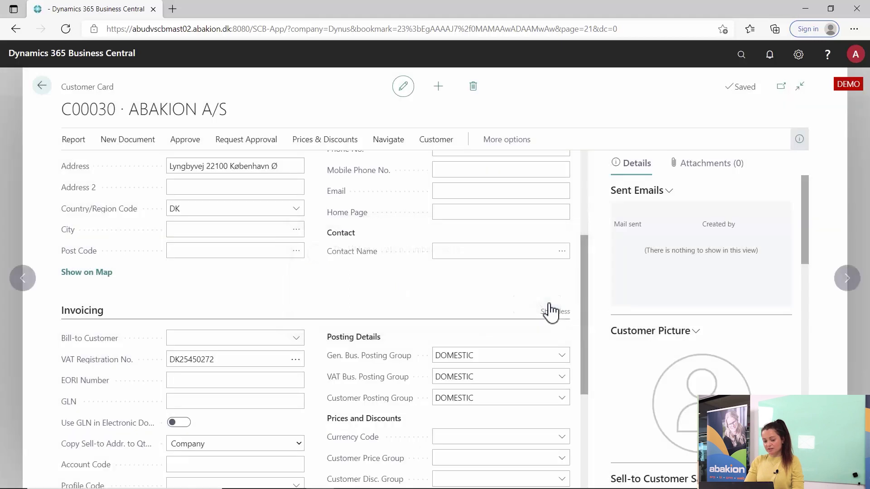
click(287, 360)
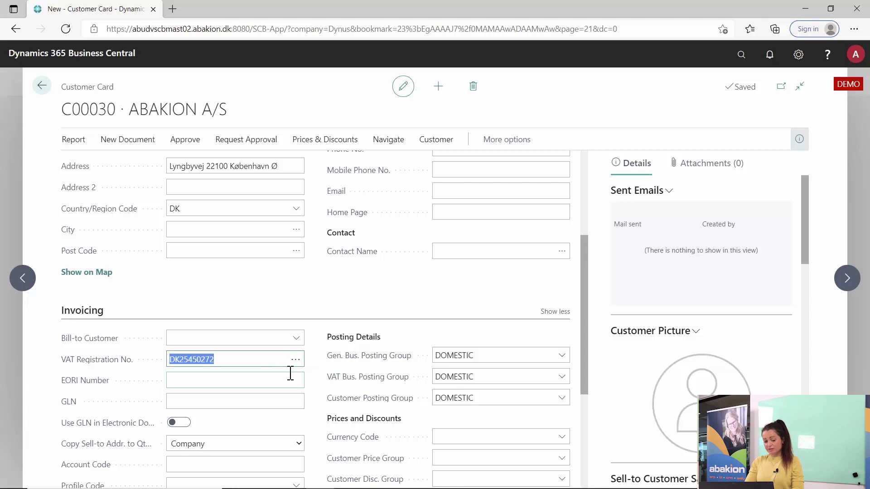
click(297, 361)
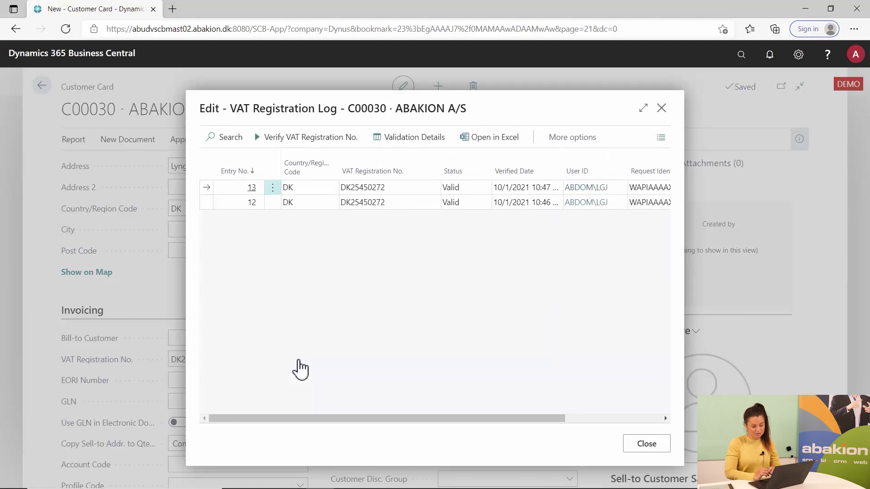
click(647, 446)
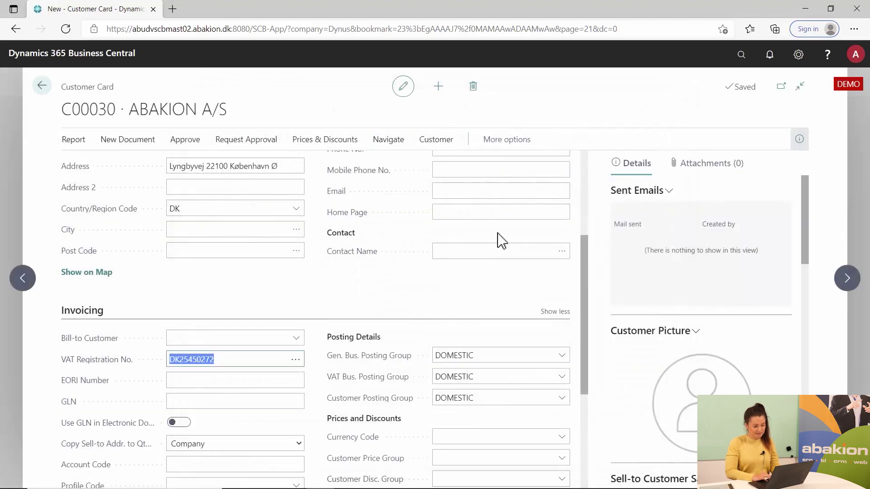
click(586, 163)
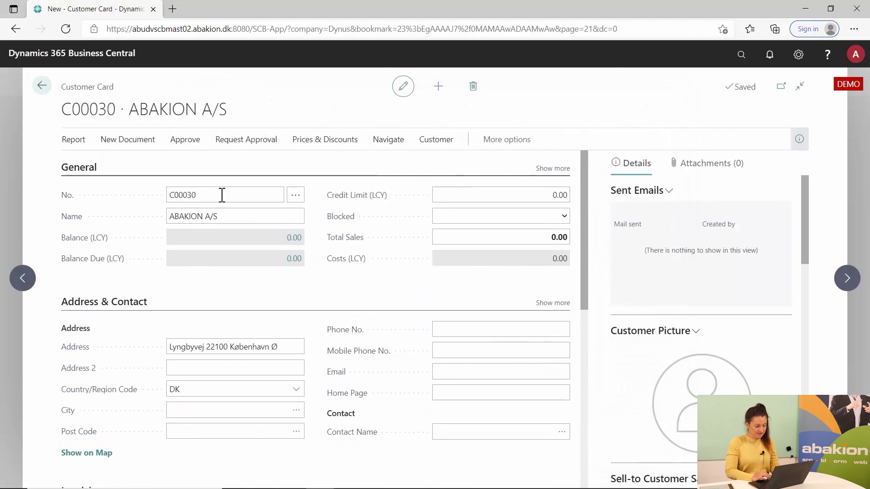
Step: Return from customer C00030 to the customer list, cancelling the new-customer template choice
click(175, 196)
click(42, 86)
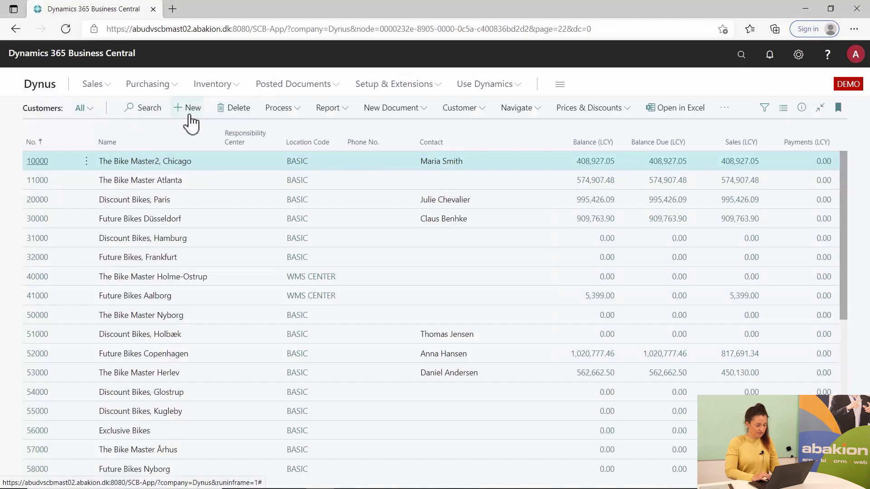
click(190, 116)
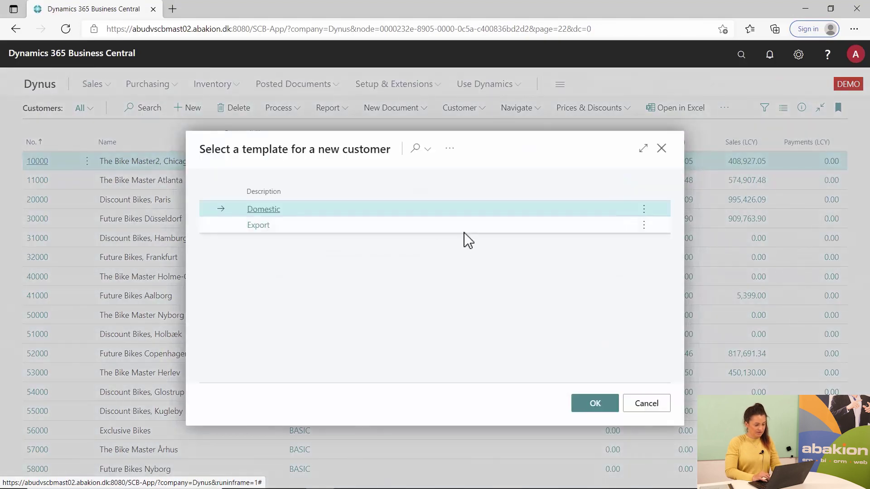
key(Escape)
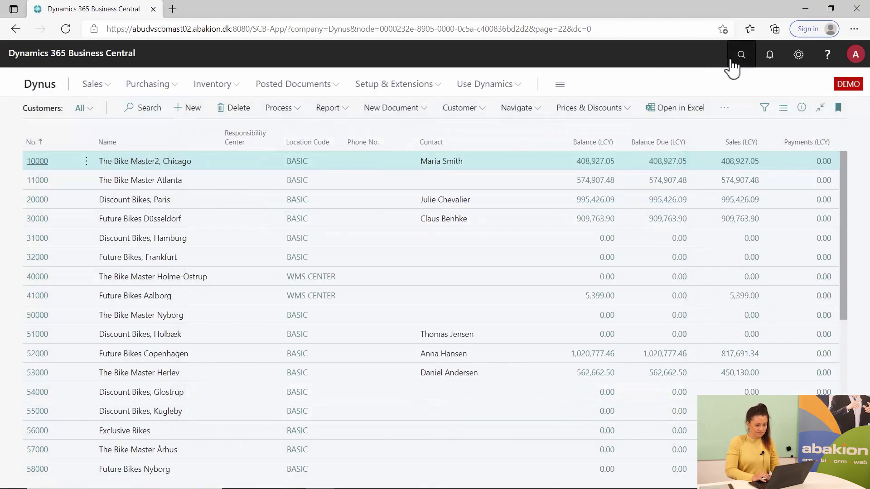
Step: Search 'sales order' in Tell Me and open the Sales Orders list
click(732, 63)
text(sales order)
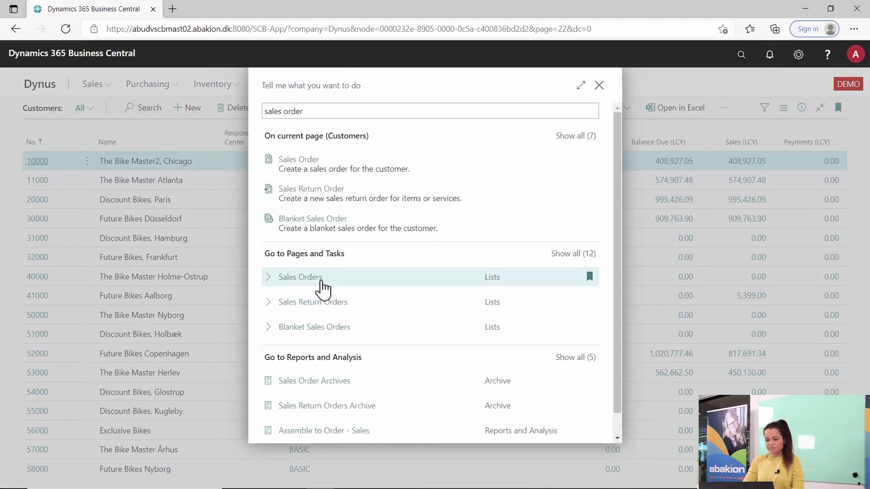
click(322, 285)
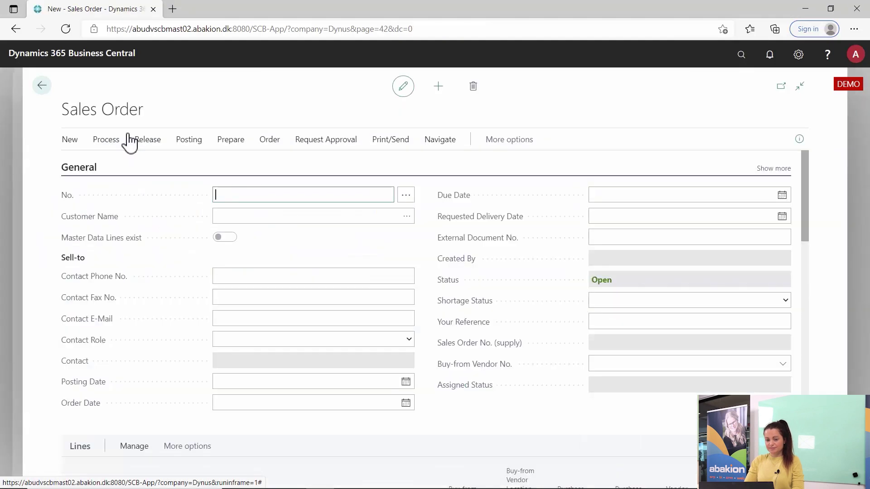
text(10000)
key(Tab)
drag(805, 210, 813, 270)
click(108, 298)
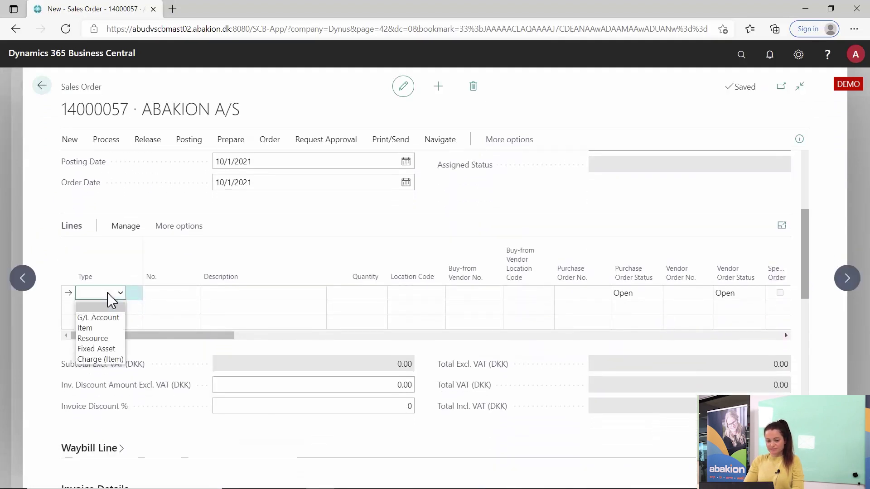
key(Down)
key(Down)
key(Return)
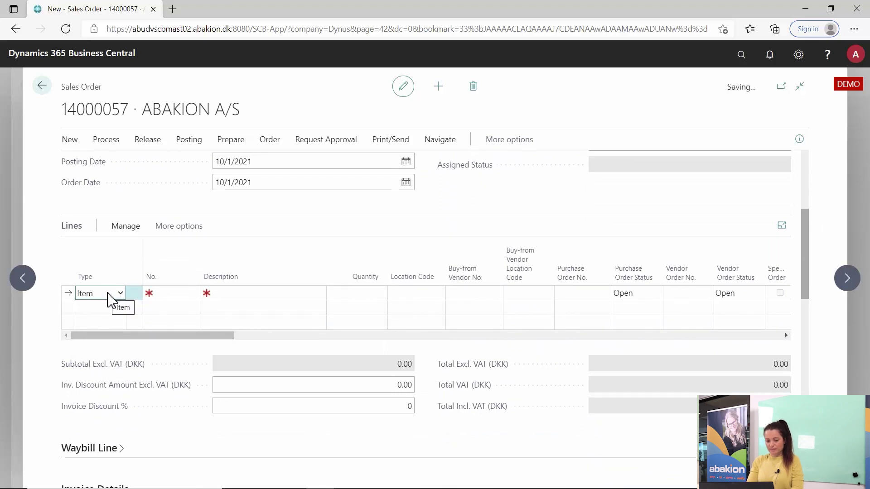
click(177, 293)
text(70000)
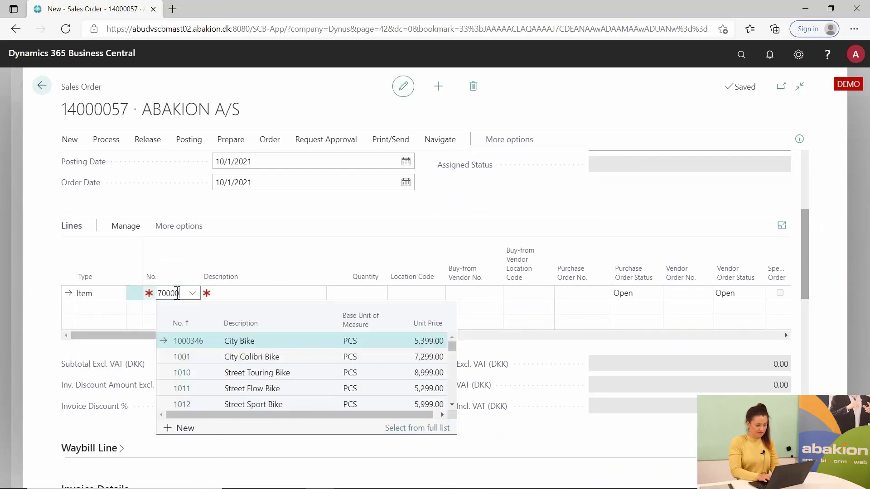
key(Tab)
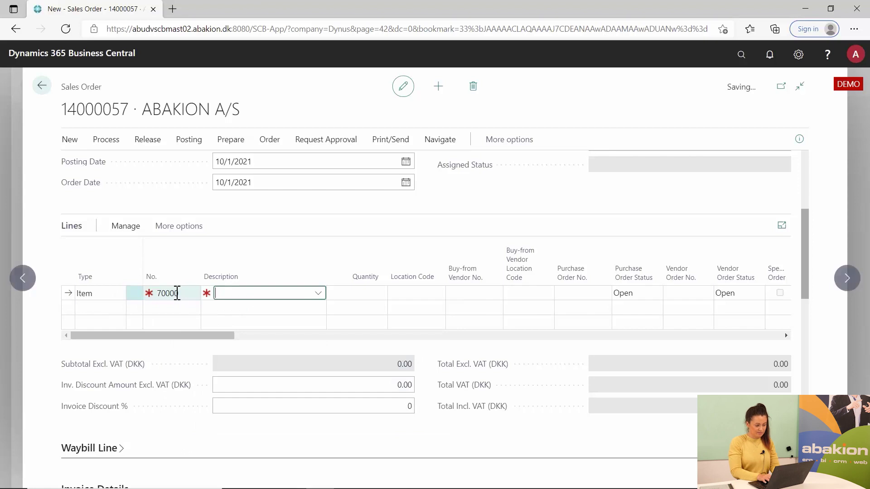
key(Tab)
text(1)
key(Tab)
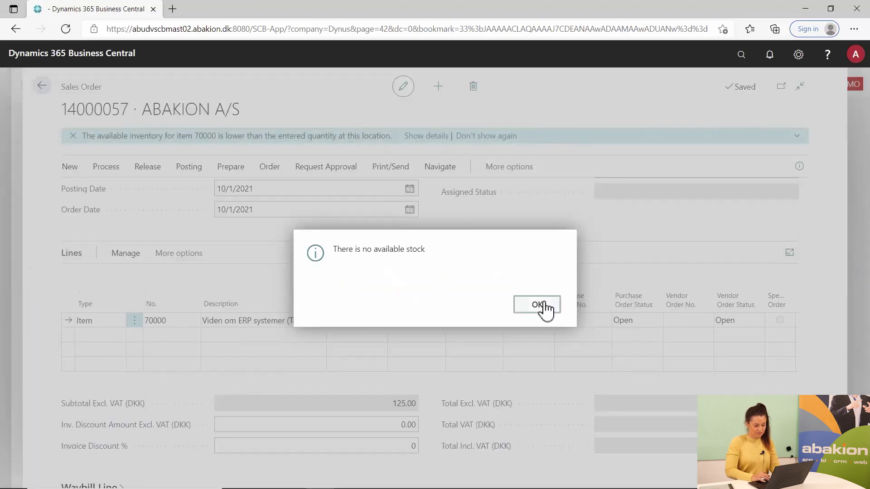
click(539, 305)
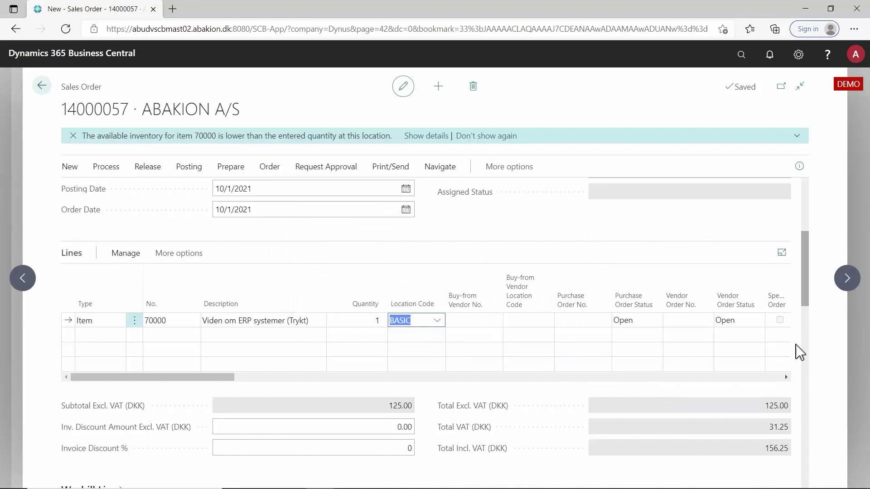
scroll(793, 358, down, 2)
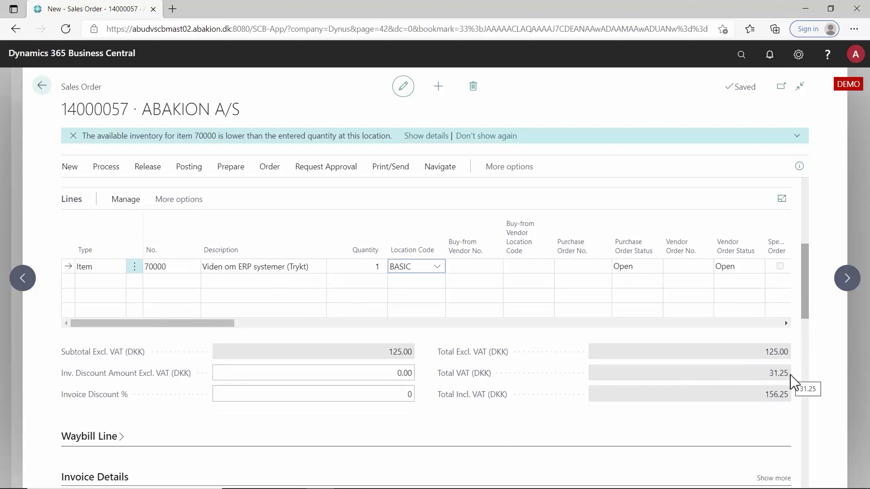
drag(807, 307, 806, 394)
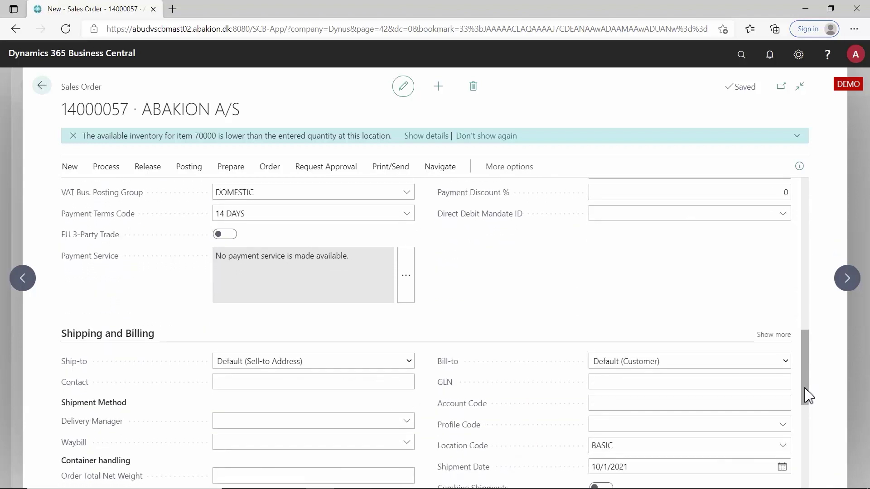
click(398, 368)
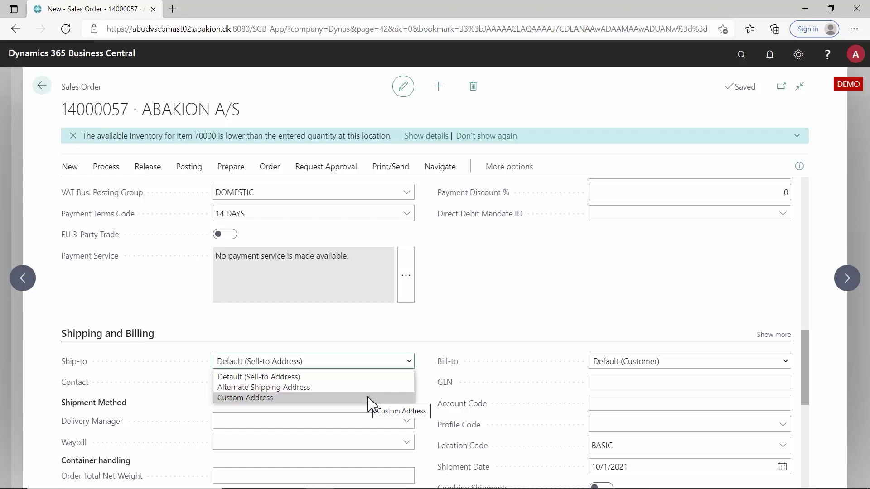
click(466, 311)
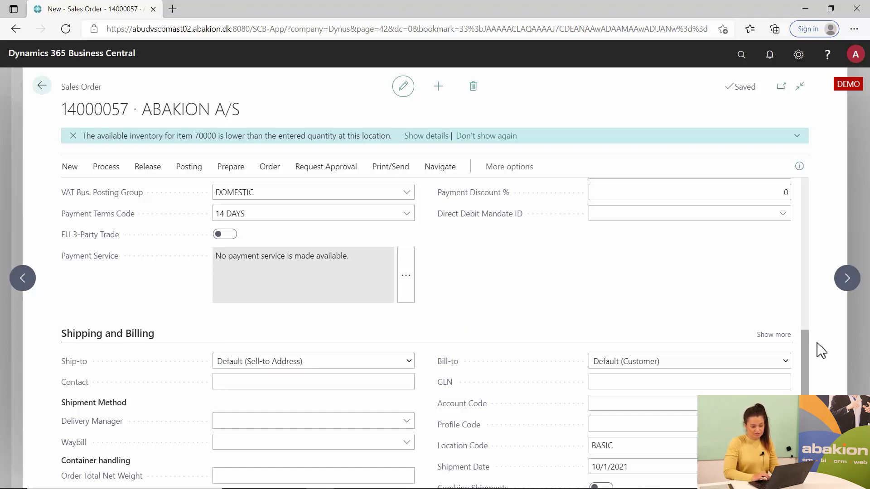
drag(809, 342, 829, 363)
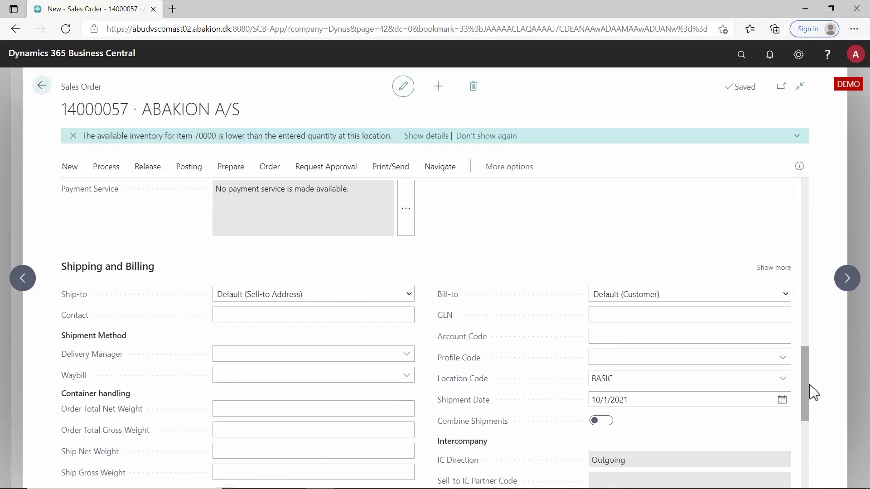
drag(811, 384, 802, 210)
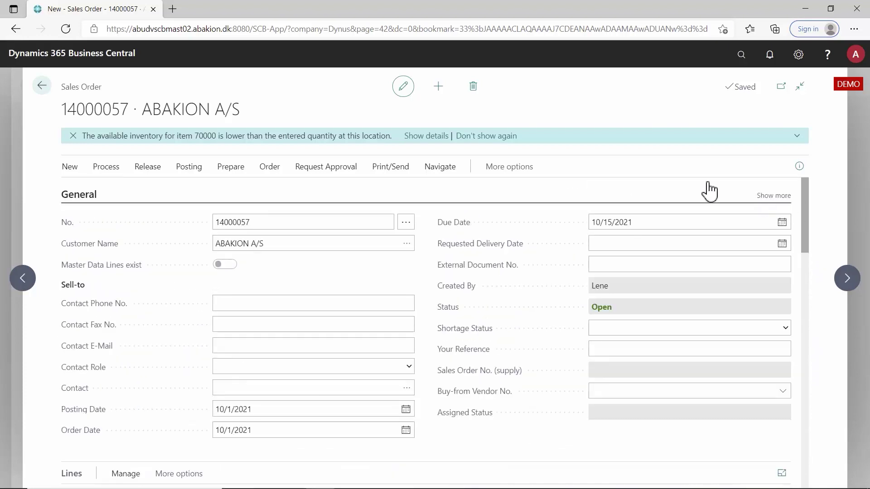
Step: Go back to the Sales Orders list, search 'vat posting' and open VAT Product Posting Groups
click(41, 87)
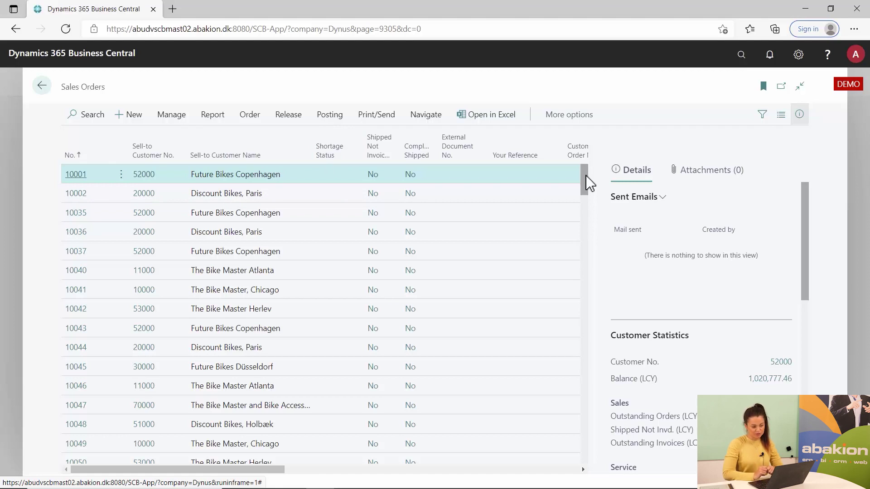
click(742, 55)
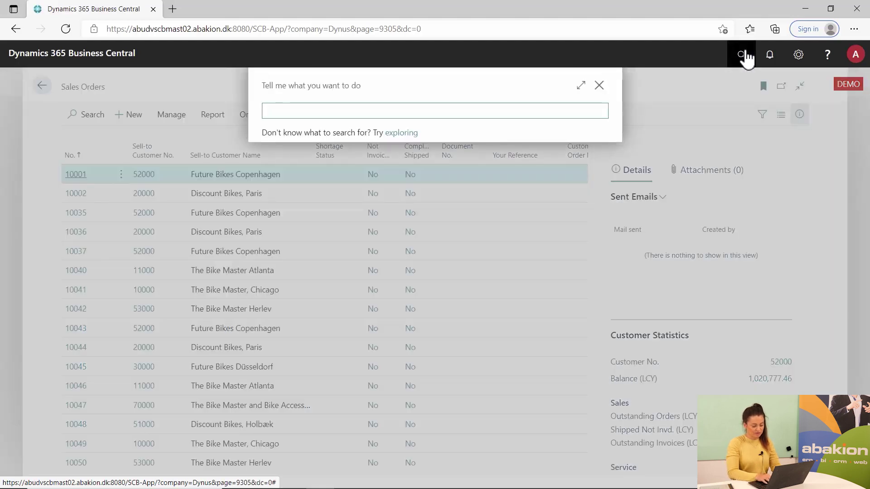
text(vat)
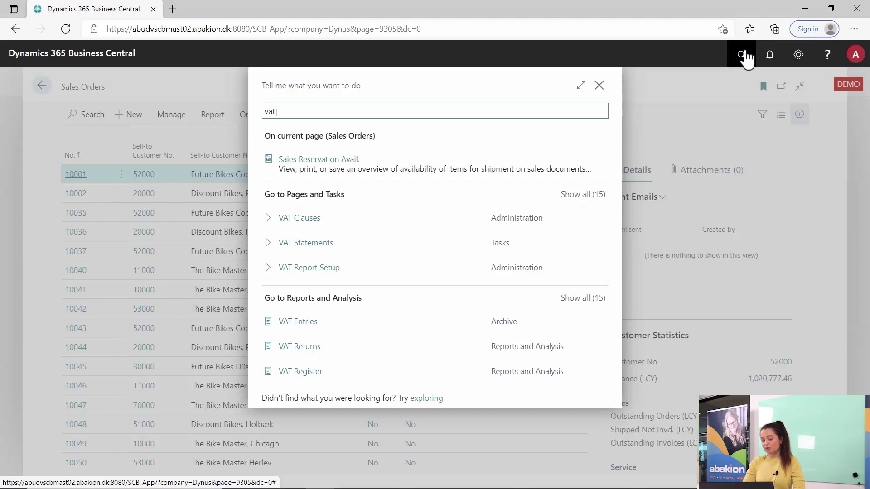
text(p)
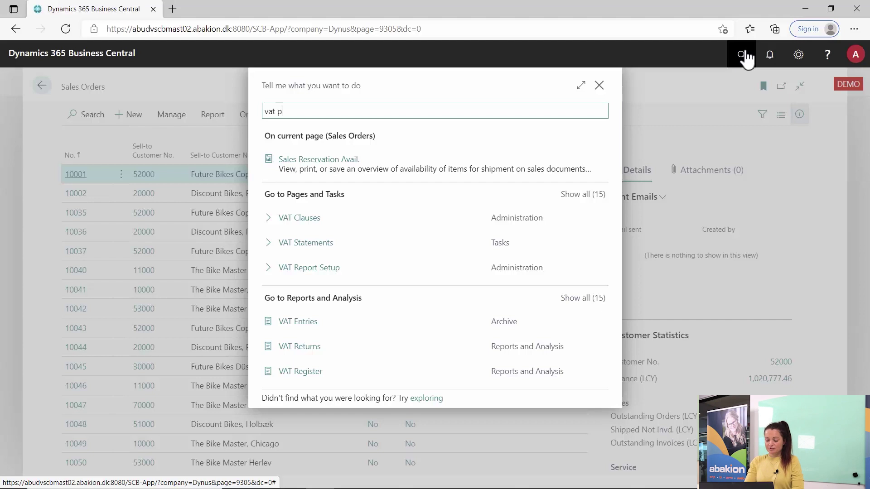
text(osting)
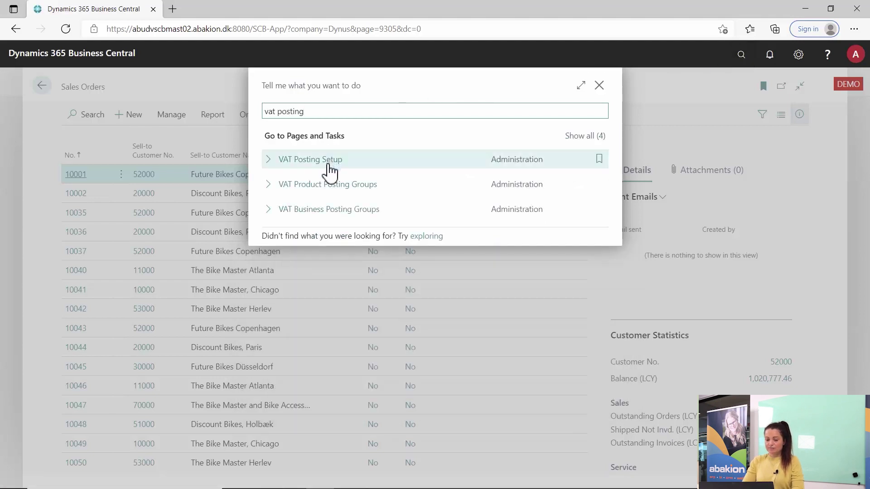
click(341, 190)
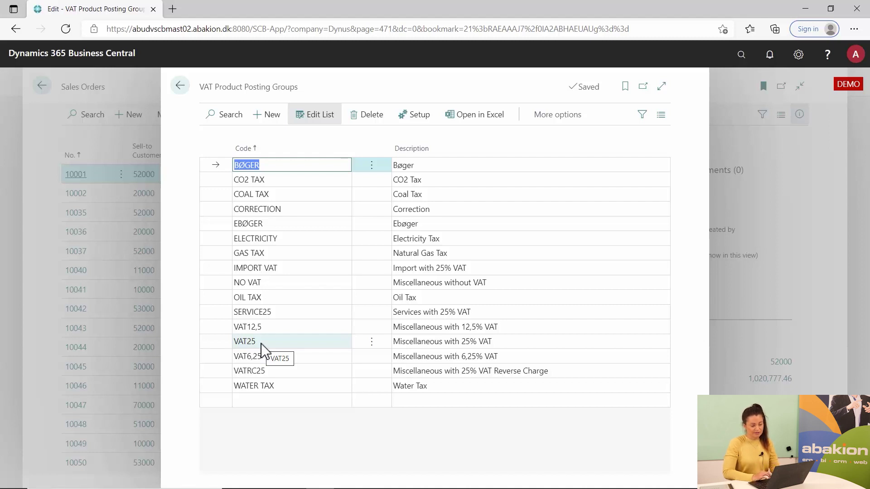
Step: Start a new Tell Me search from the VAT Product Posting Groups list
click(742, 55)
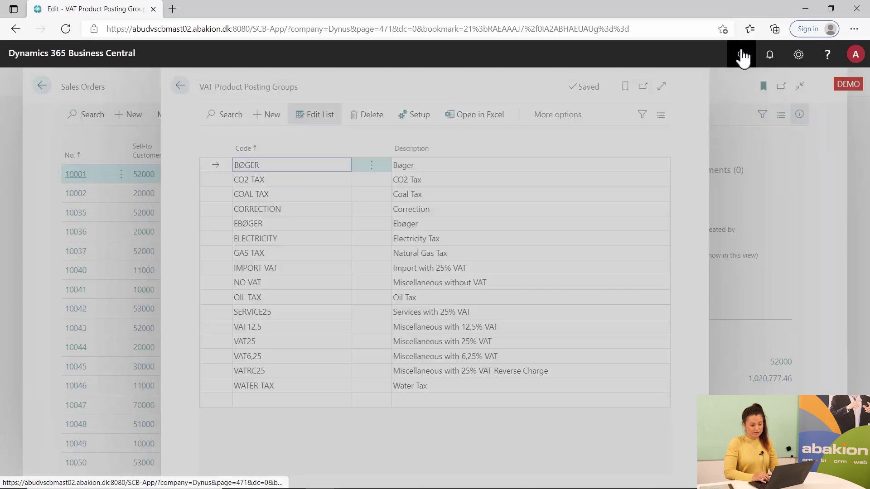
Step: Search 'vat business' and open the VAT Business Posting Groups list
text(vat busie)
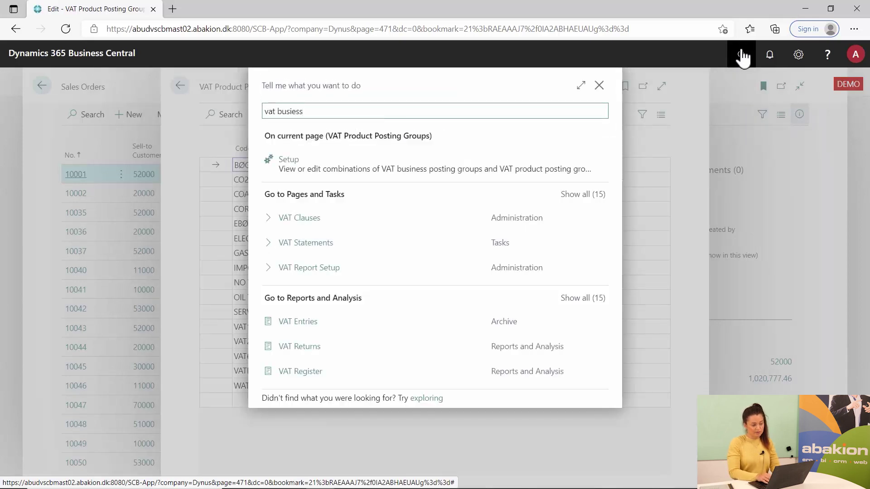
text(ss)
key(BackSpace)
key(BackSpace)
key(BackSpace)
key(BackSpace)
text(i)
click(326, 221)
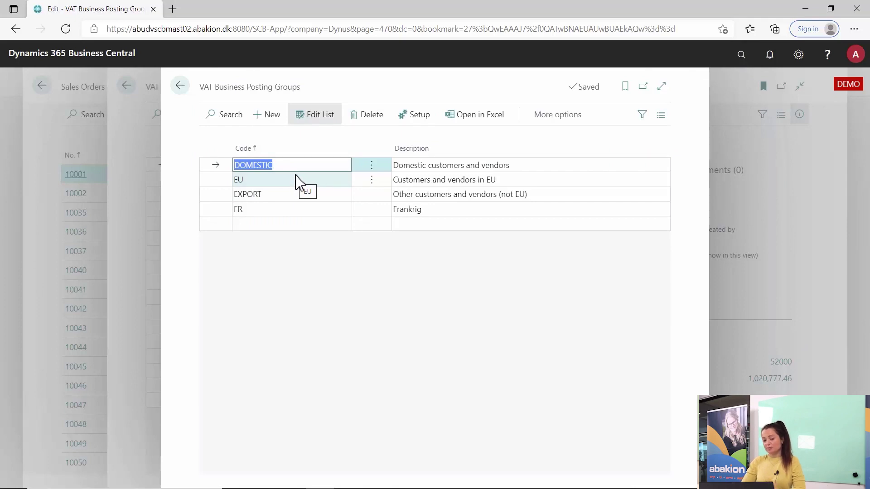
Step: Add business posting group ES with description Spanien, then close the page
click(276, 224)
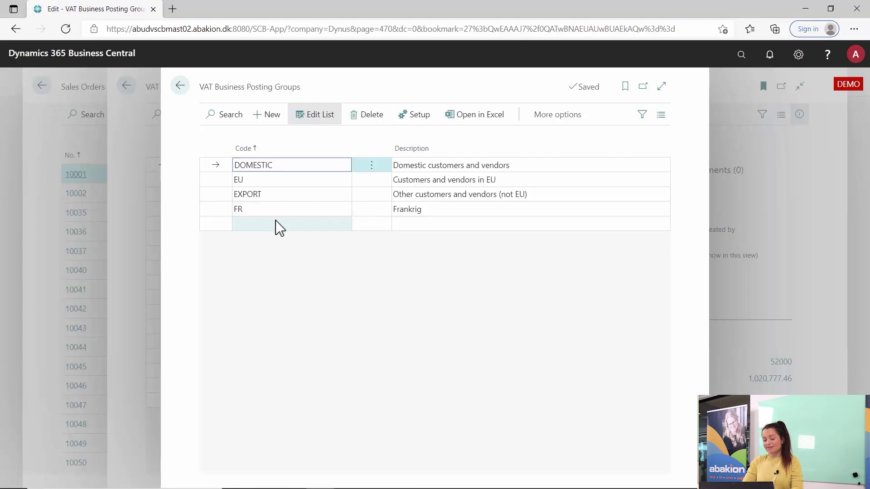
text(es)
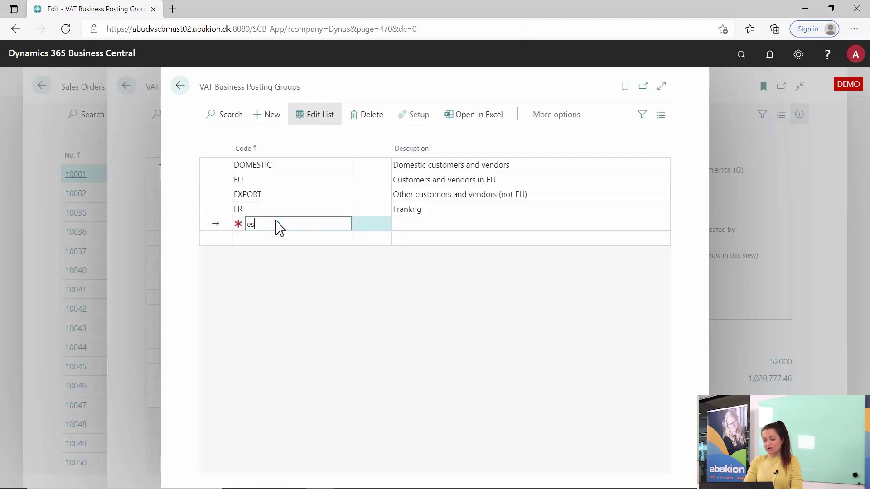
key(Tab)
text(Spanie)
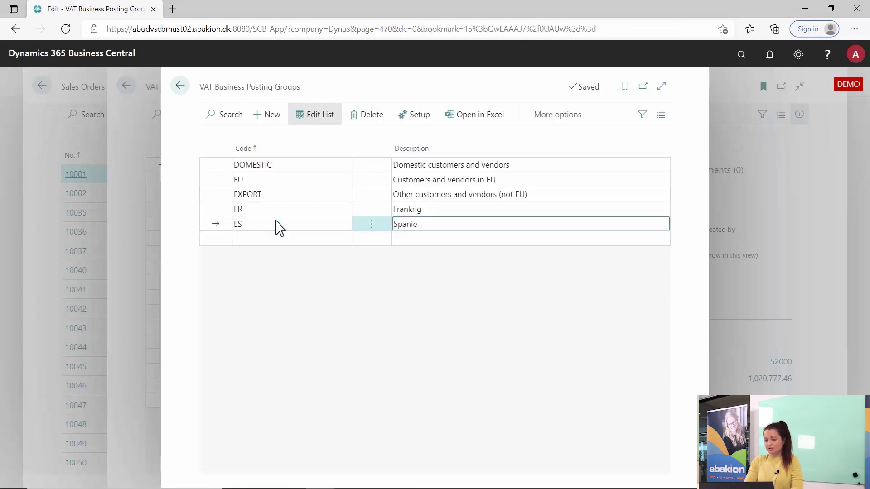
key(Return)
key(Up)
key(Up)
key(Up)
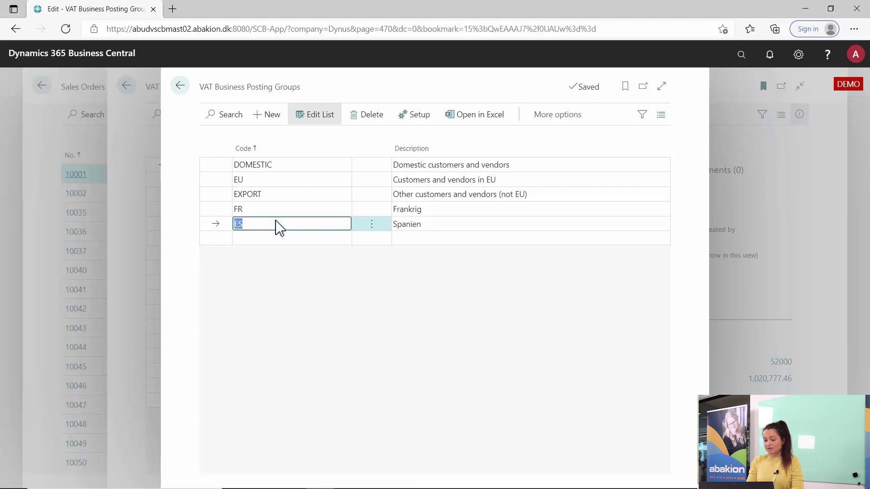
key(Up)
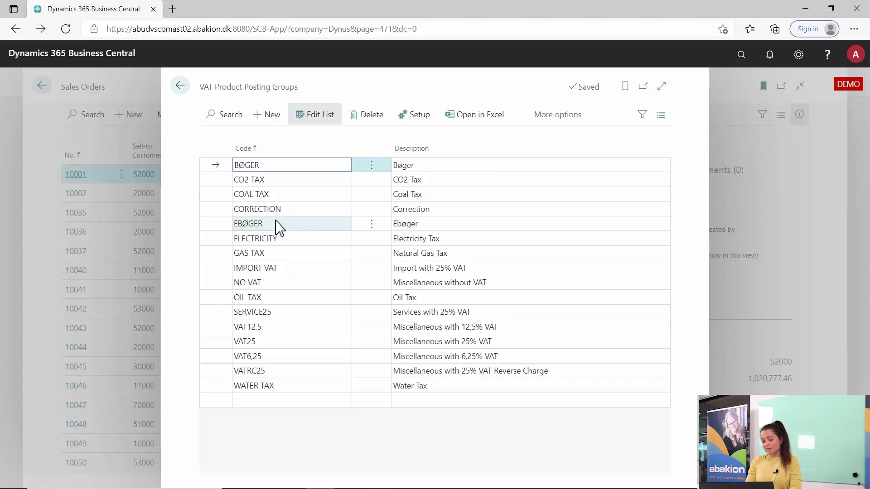
key(Escape)
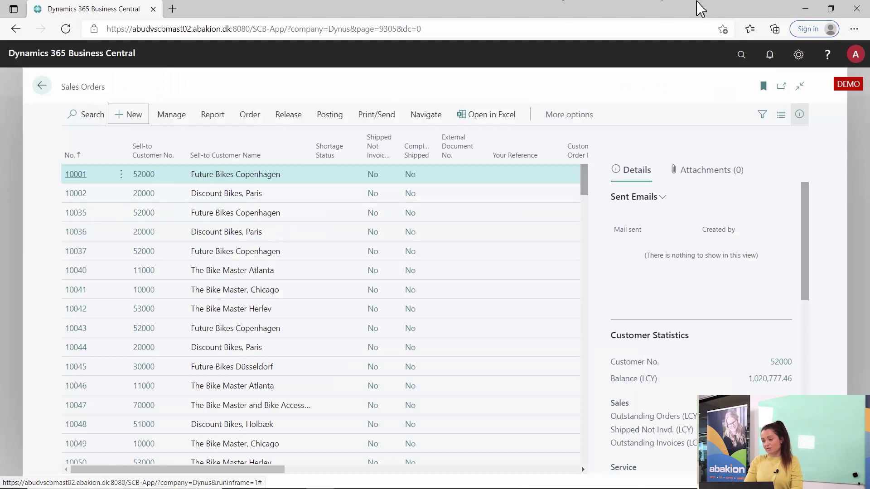
Step: Search 'vat rate', open VAT Rate per Dimension Setup and show its additional actions
click(744, 63)
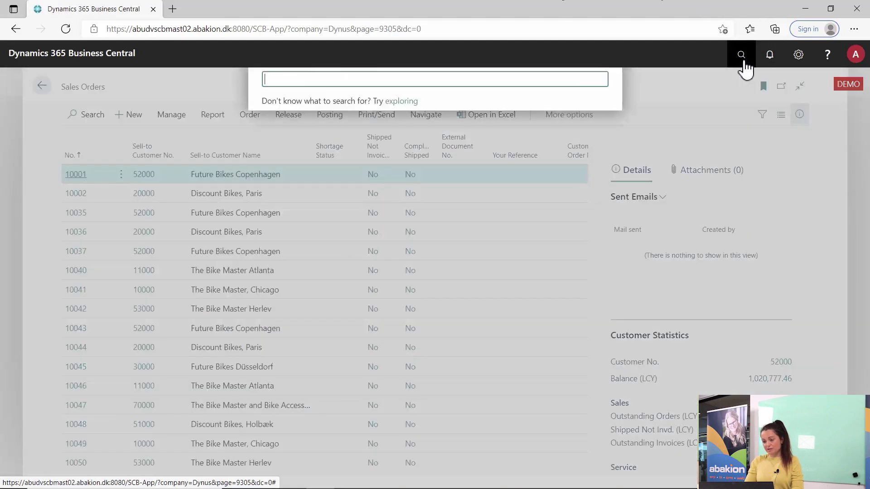
text(vat )
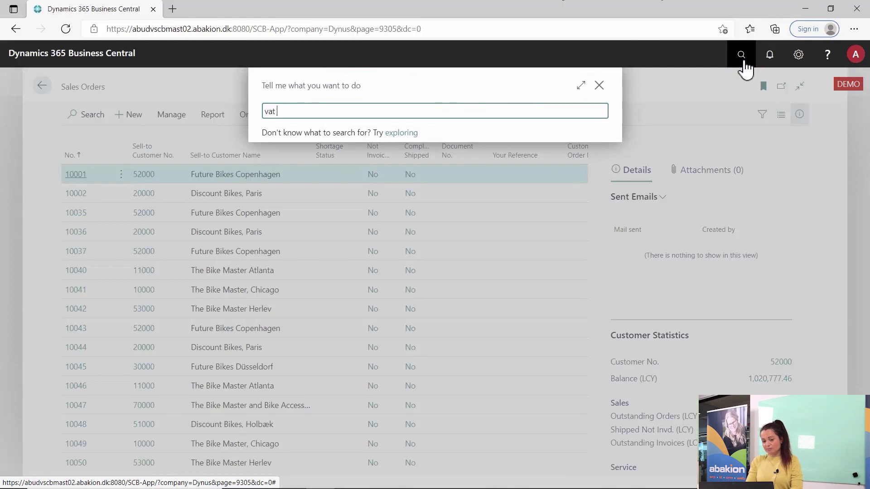
text(rate)
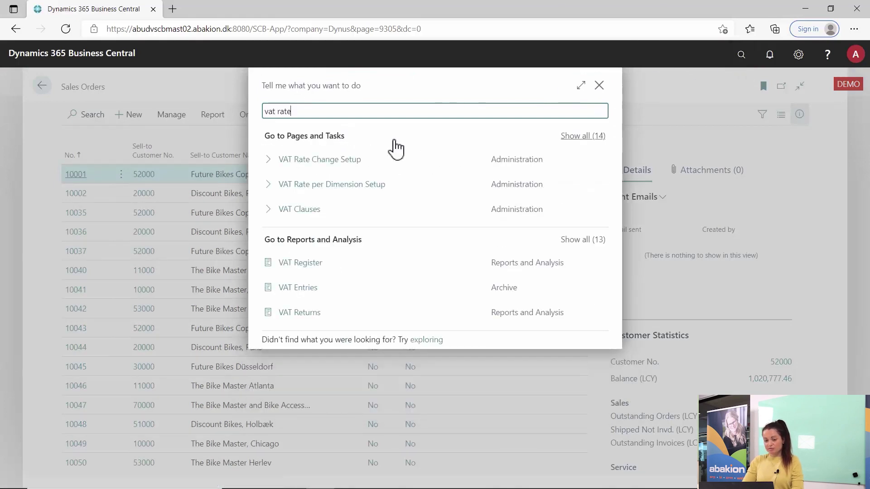
click(357, 189)
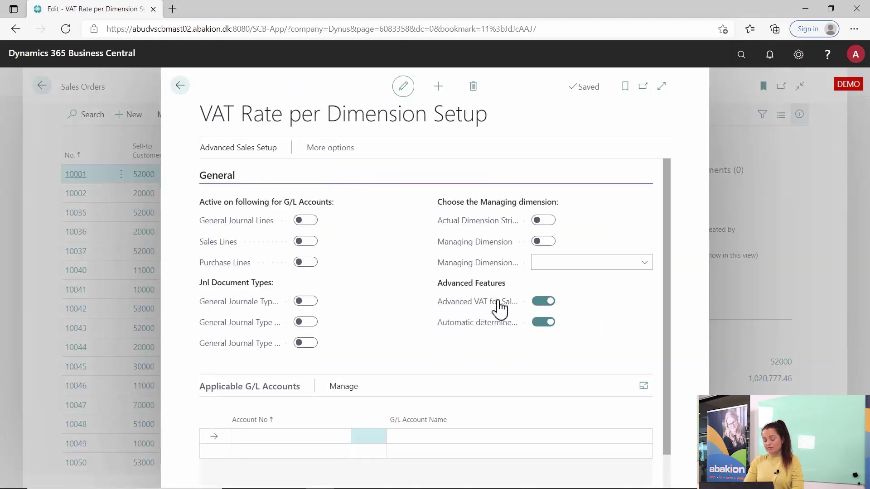
mouse_move(491, 310)
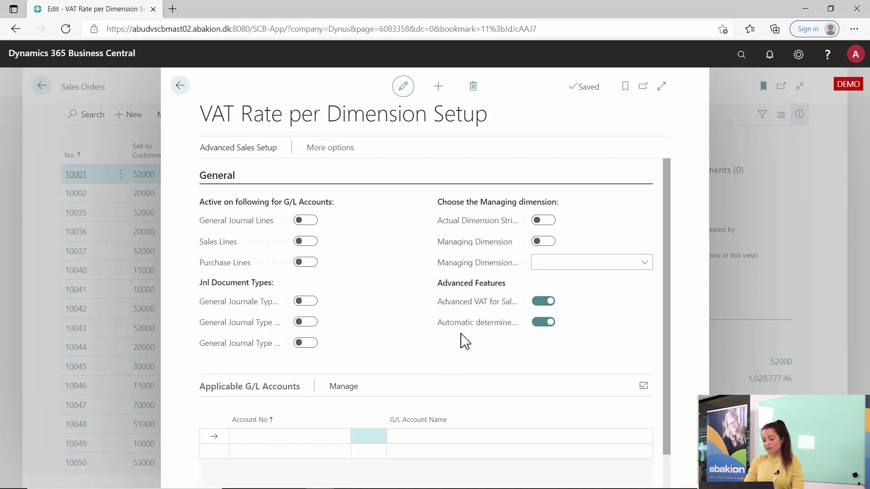
mouse_move(470, 334)
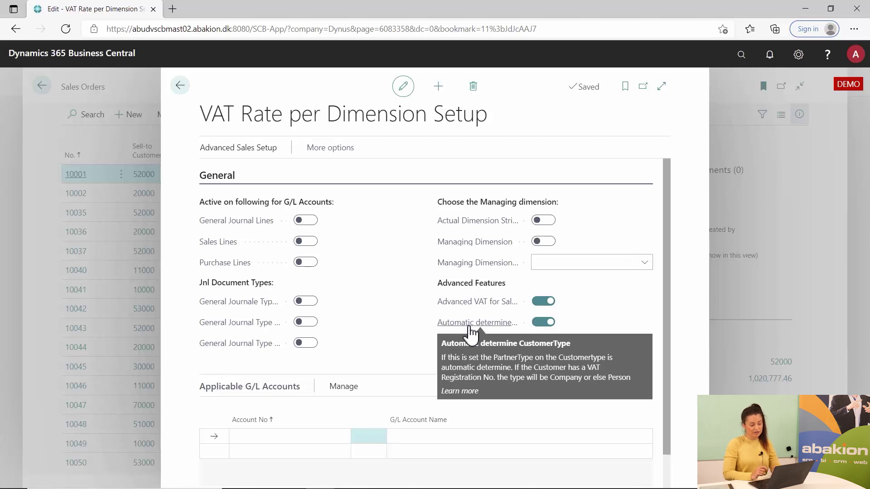
click(331, 153)
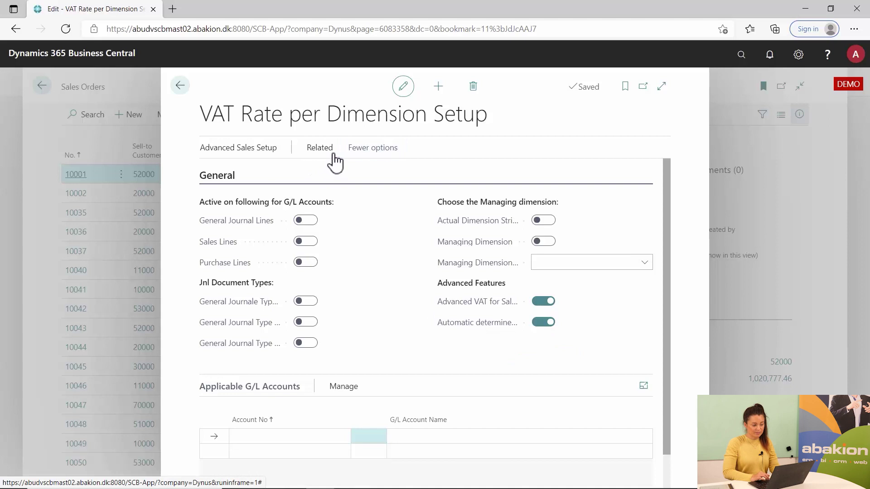
Step: Open the VAT business posting group dimension setup and check FR Company maps to EU
click(330, 154)
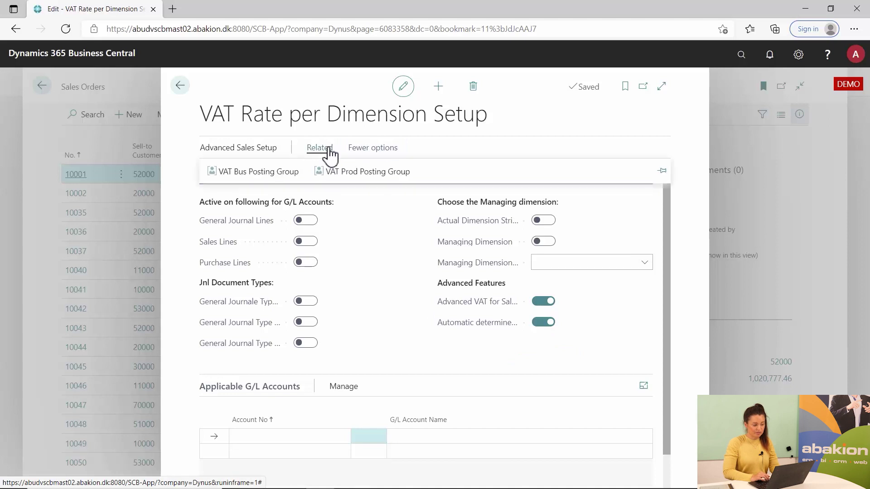
click(255, 180)
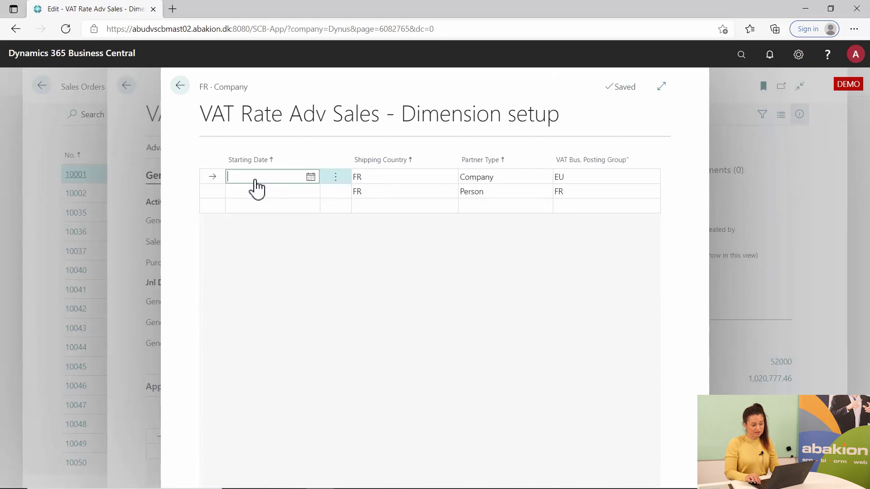
key(Down)
key(Up)
key(Tab)
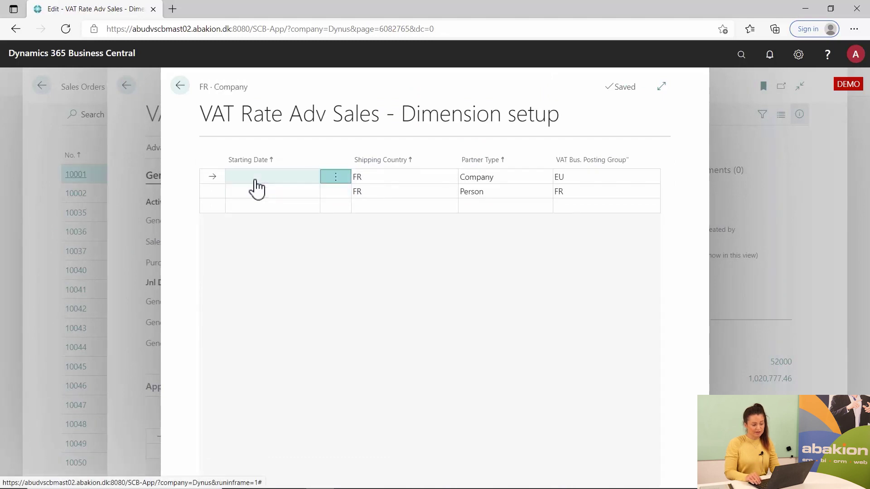
key(Tab)
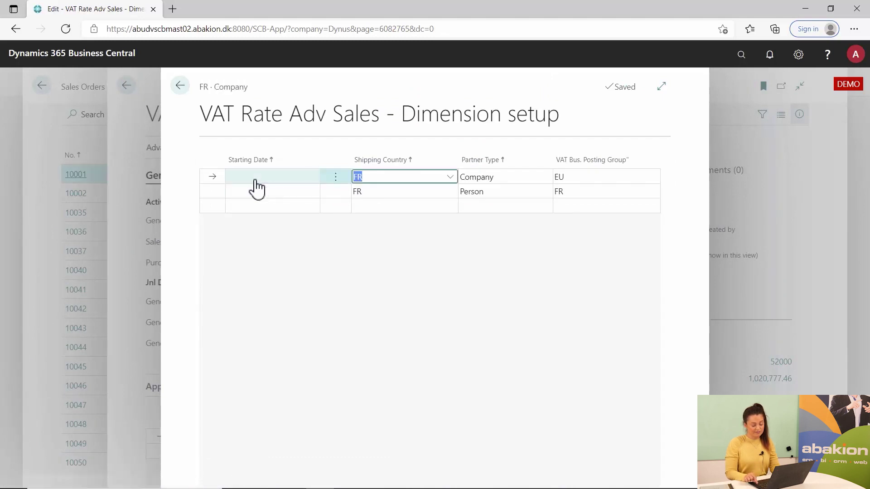
key(Tab)
key(Tab)
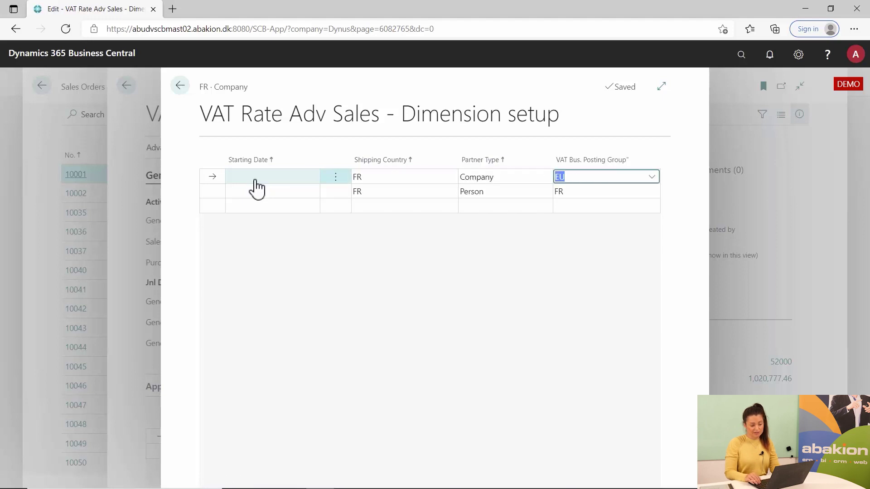
Step: Check FR Person maps to VAT group FR, then close both setup pages
key(Down)
key(shift+Tab)
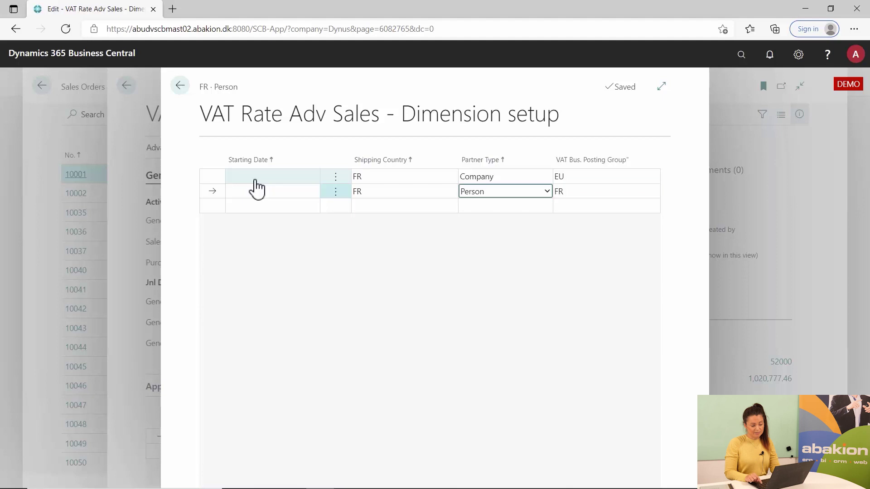
key(Tab)
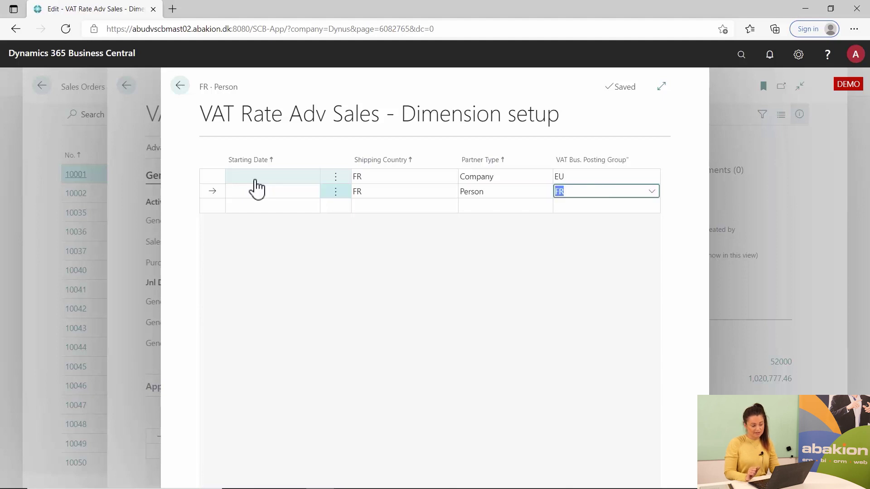
key(Up)
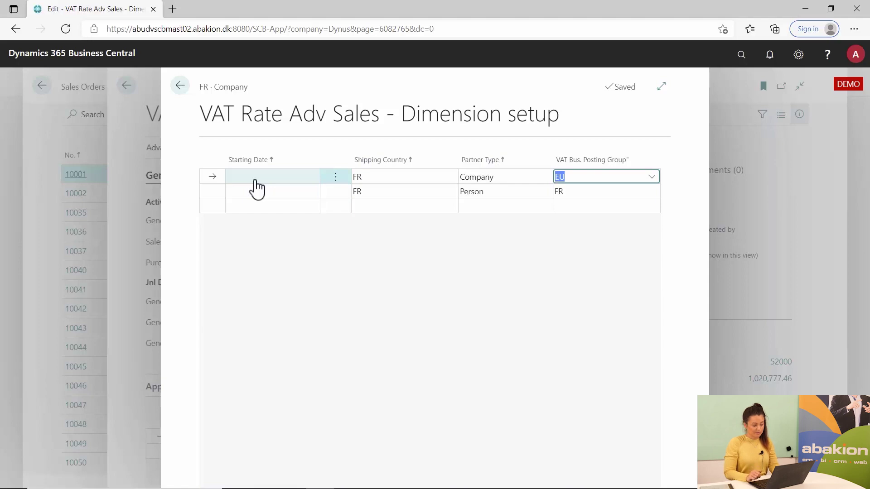
key(Escape)
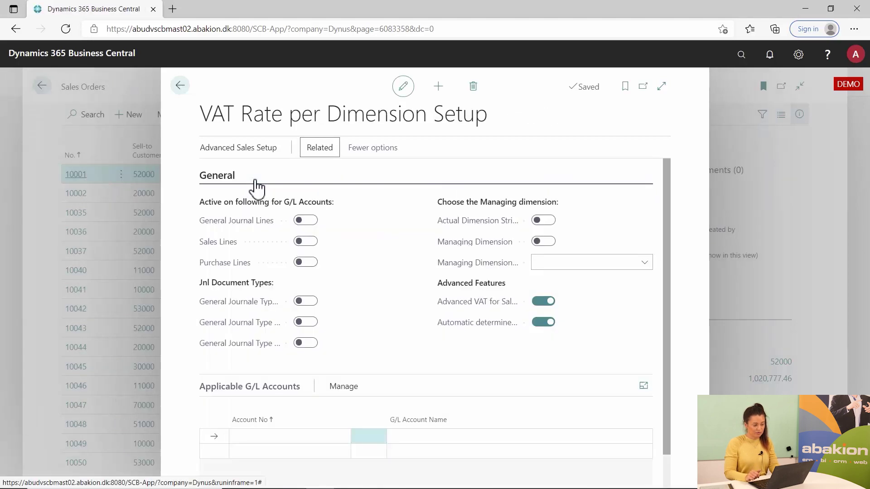
key(Escape)
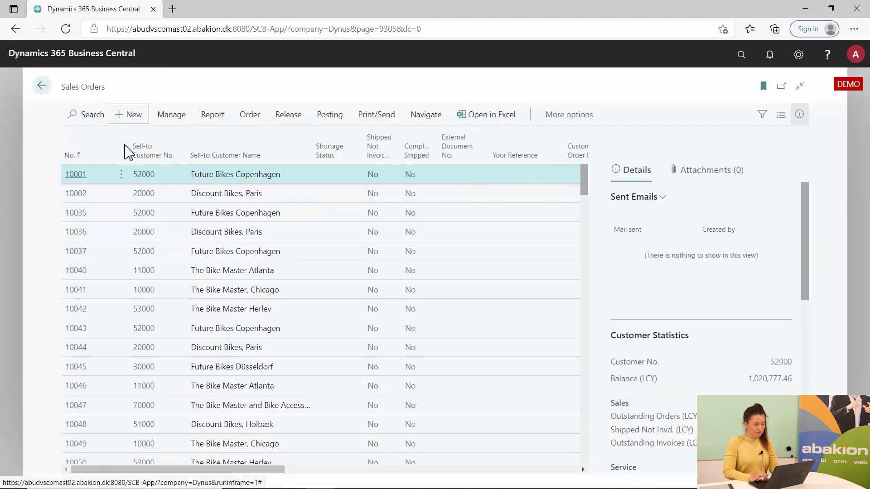
Step: Sort sales orders by No. descending and open order 14000057
click(73, 159)
click(81, 200)
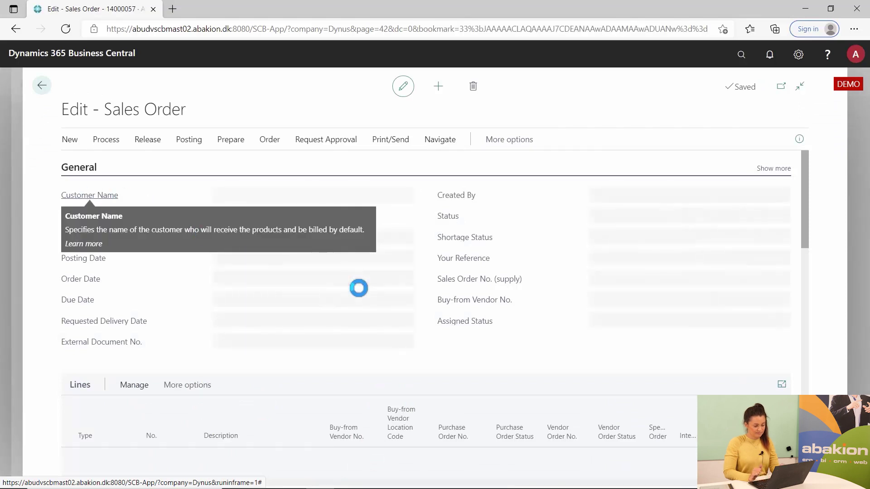
click(808, 191)
drag(804, 184, 797, 356)
Step: Set a custom ship-to address with city paris, post code FR-75000, accepting the stock warning
click(362, 336)
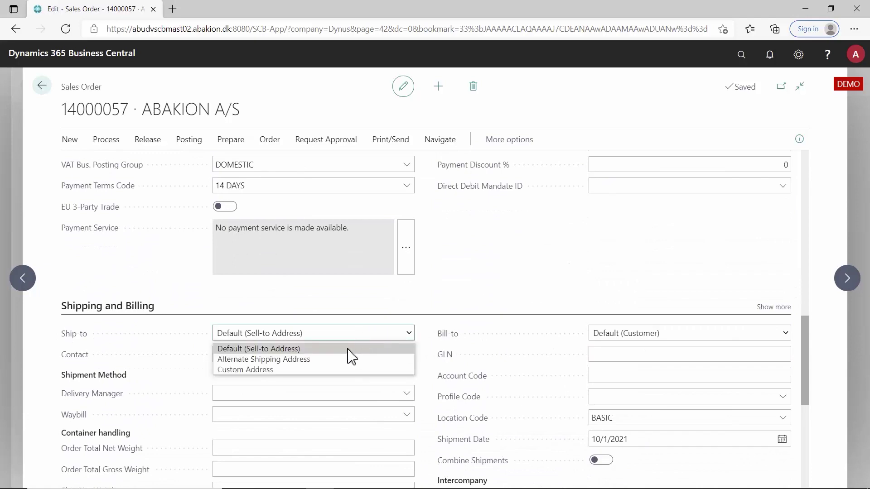
click(339, 369)
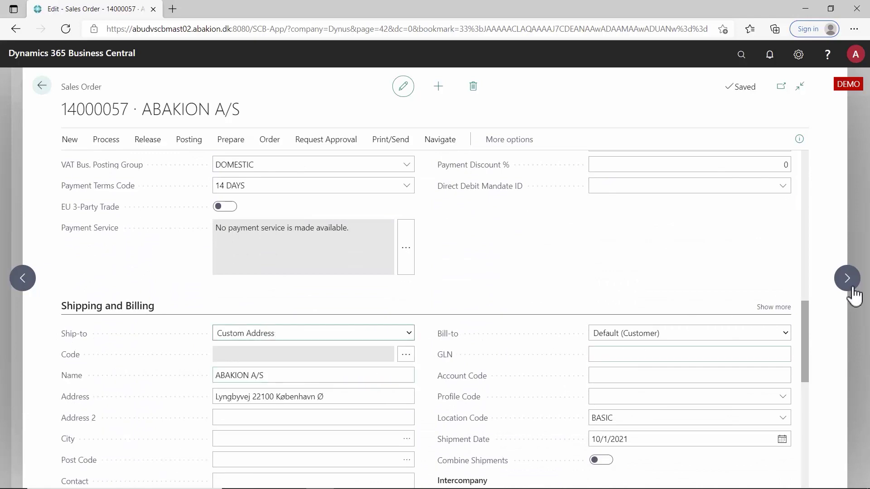
scroll(813, 317, down, 3)
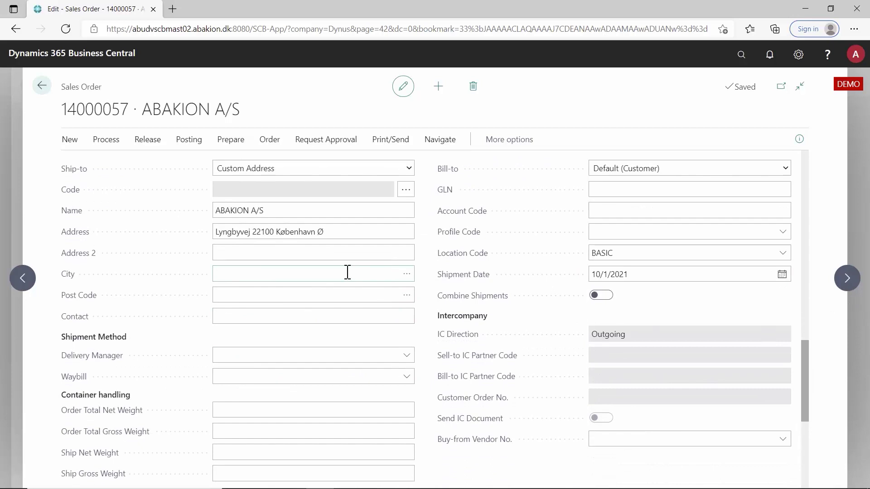
click(249, 271)
text(paris)
key(Tab)
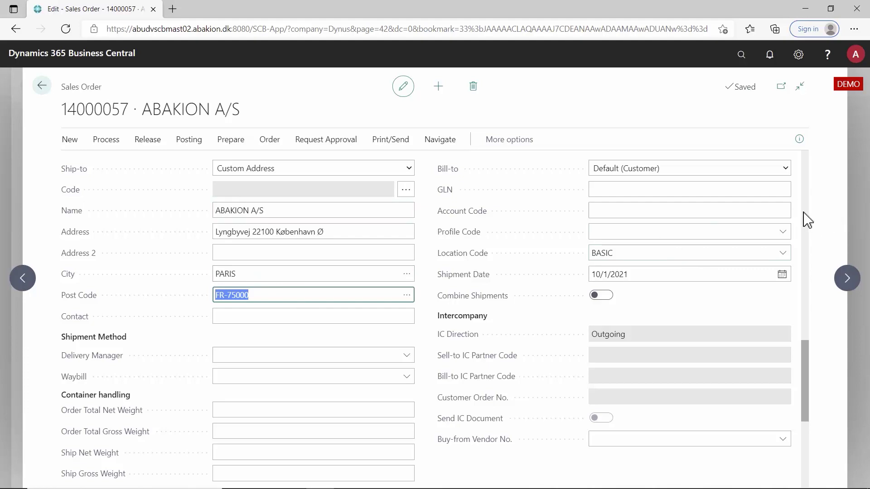
scroll(807, 219, up, 5)
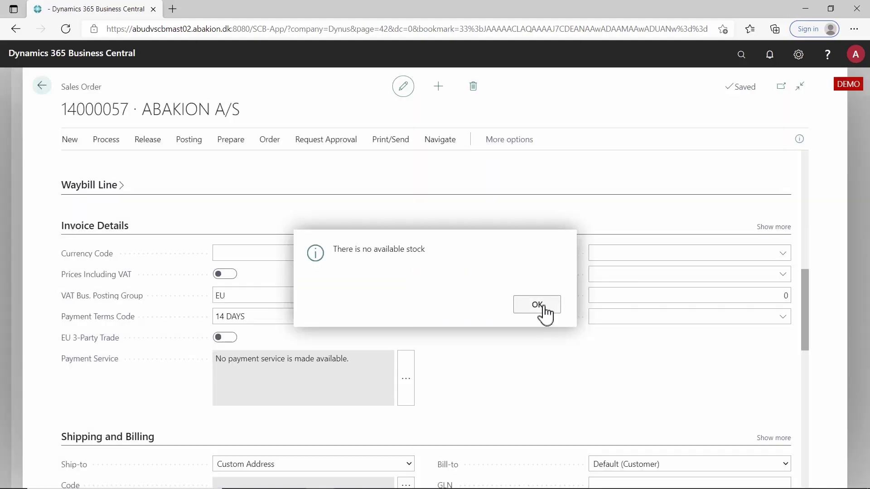
click(537, 305)
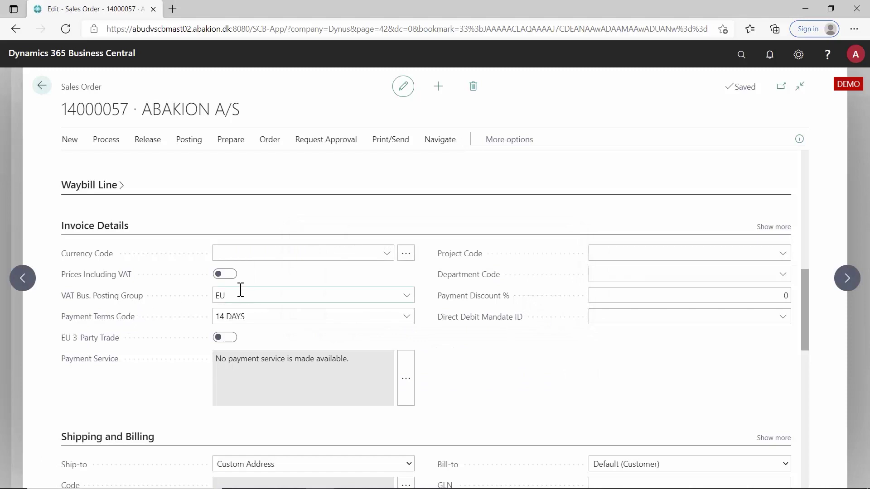
drag(806, 339, 811, 316)
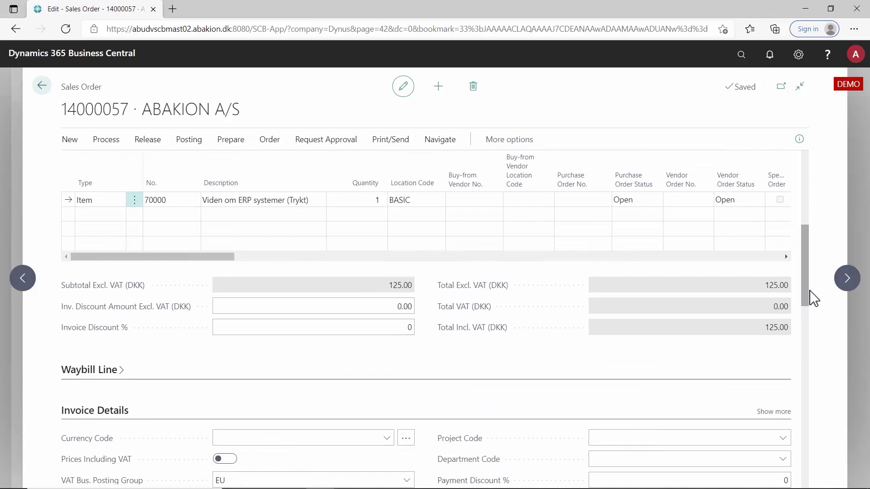
drag(810, 291, 291, 124)
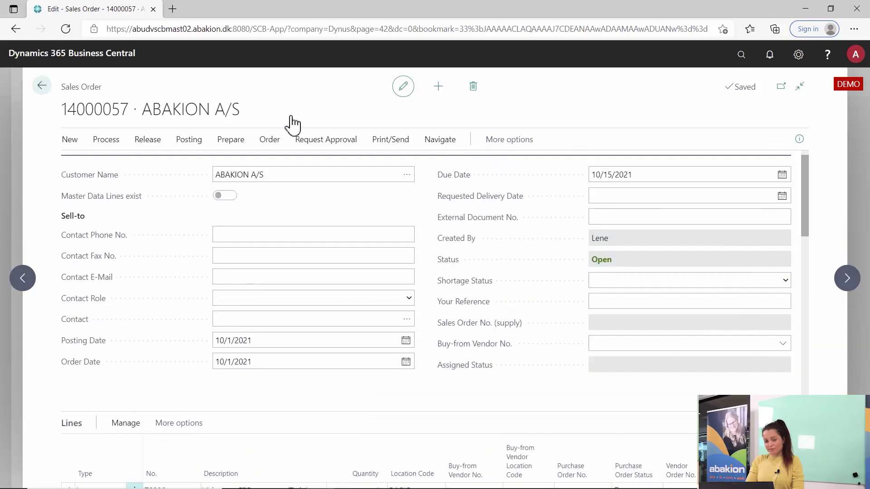
Step: Create new sales order 14000058 for customer Future Bikes Copenhagen
click(42, 86)
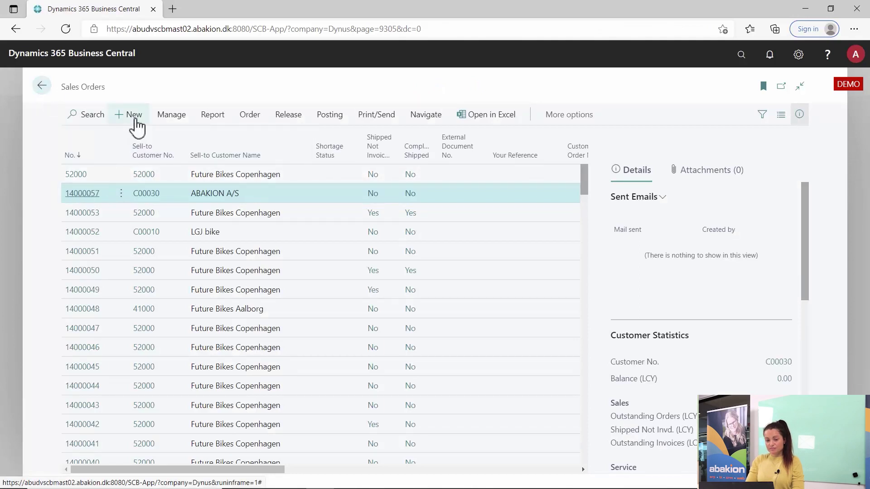
click(134, 115)
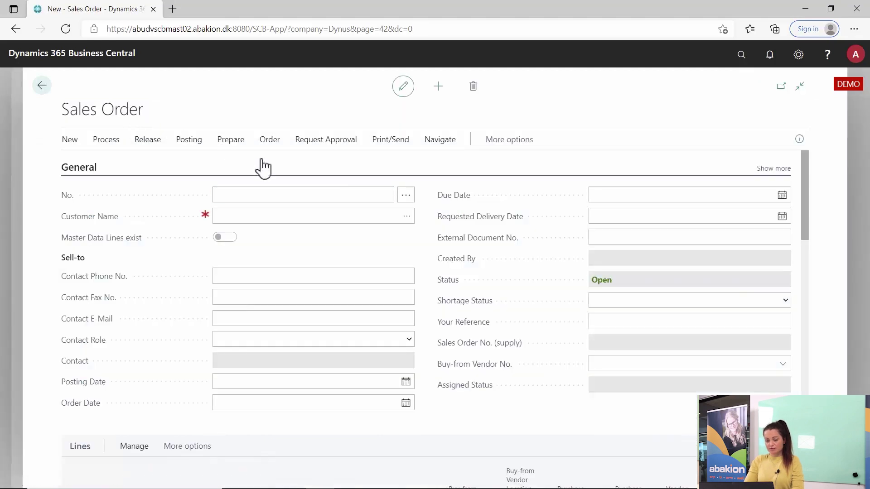
click(344, 198)
key(Tab)
text(Fut)
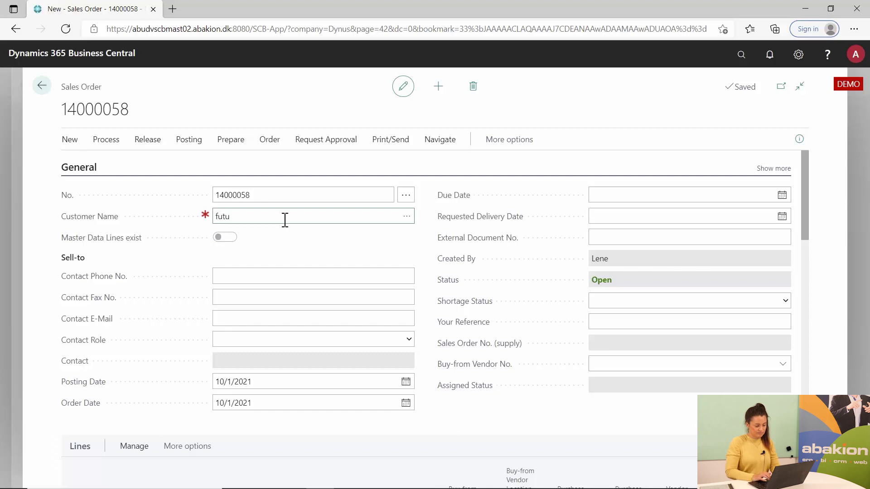
click(406, 218)
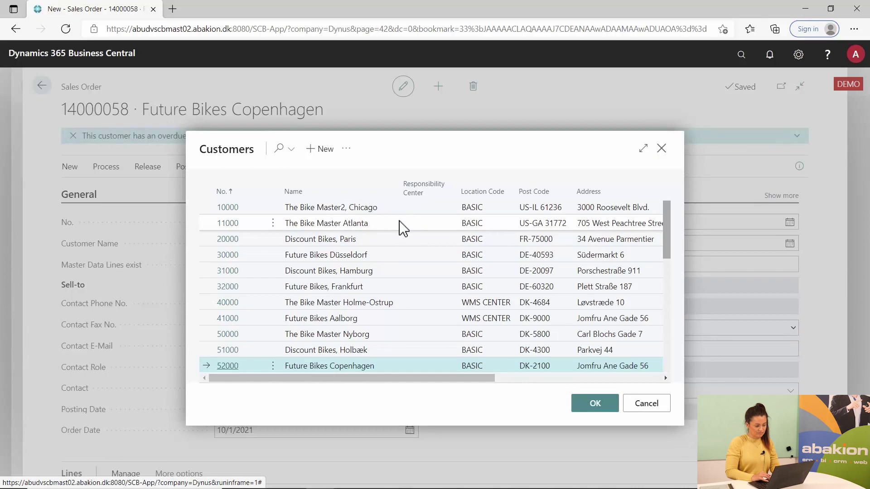
click(609, 410)
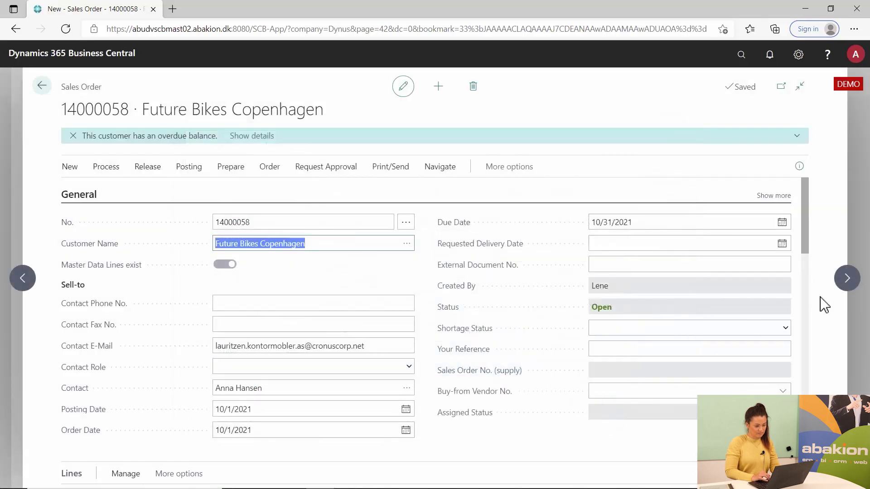
drag(809, 207, 811, 240)
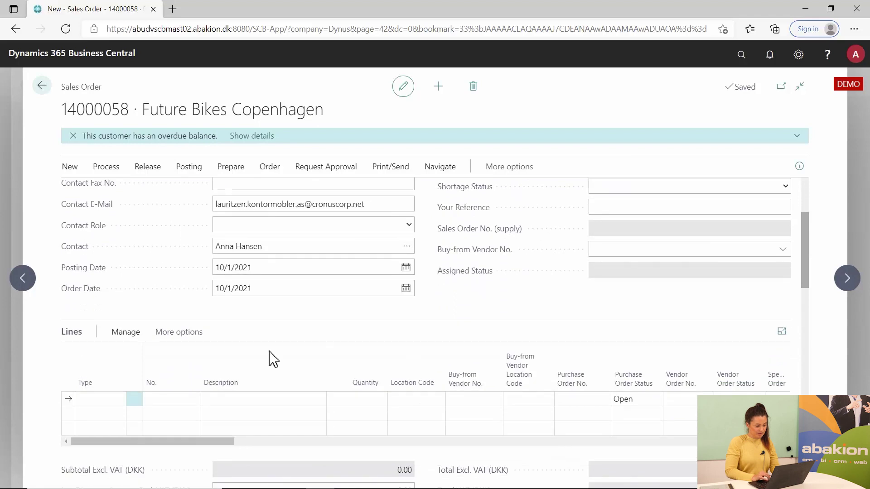
Step: Add an Item line for item 70001 as the order's first line
click(122, 401)
click(119, 400)
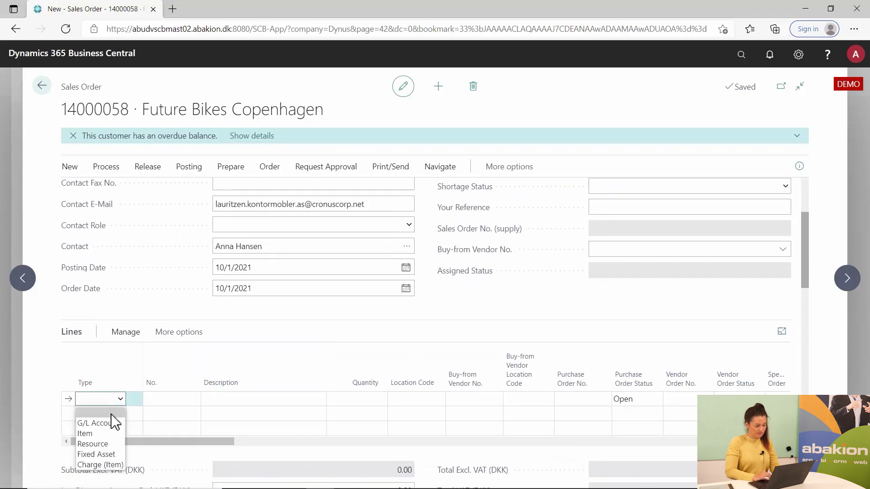
click(104, 434)
click(170, 396)
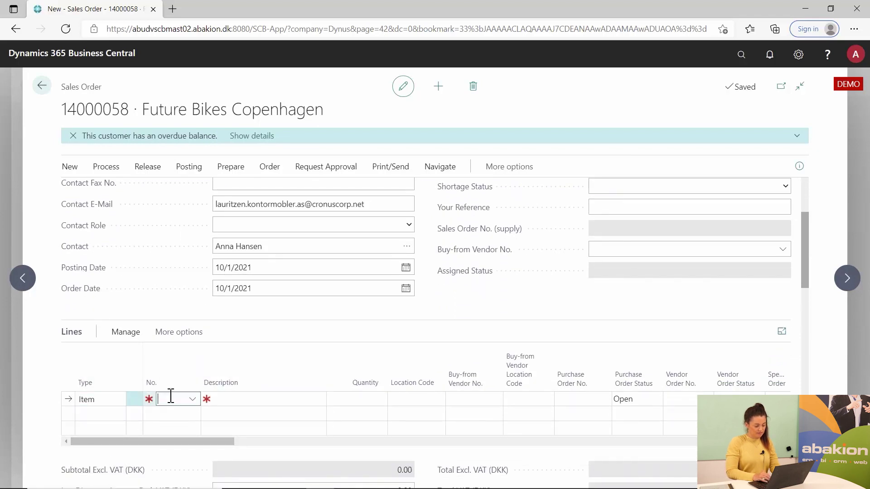
text(7)
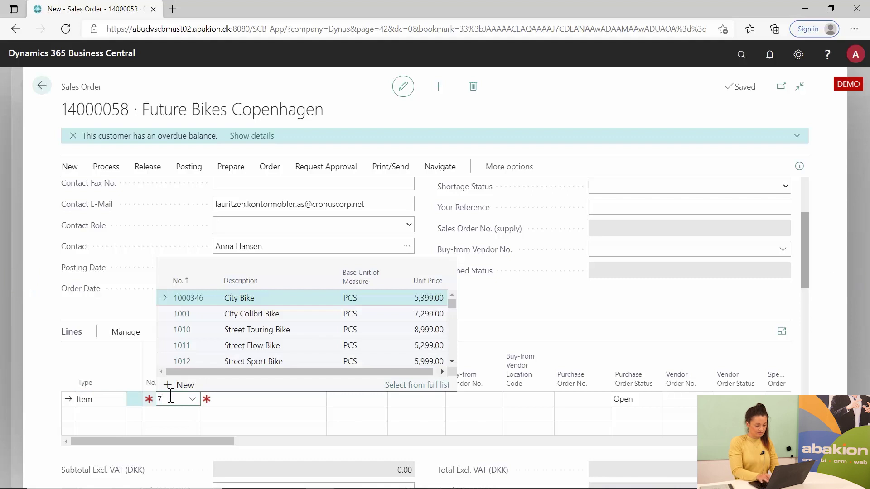
text(990001)
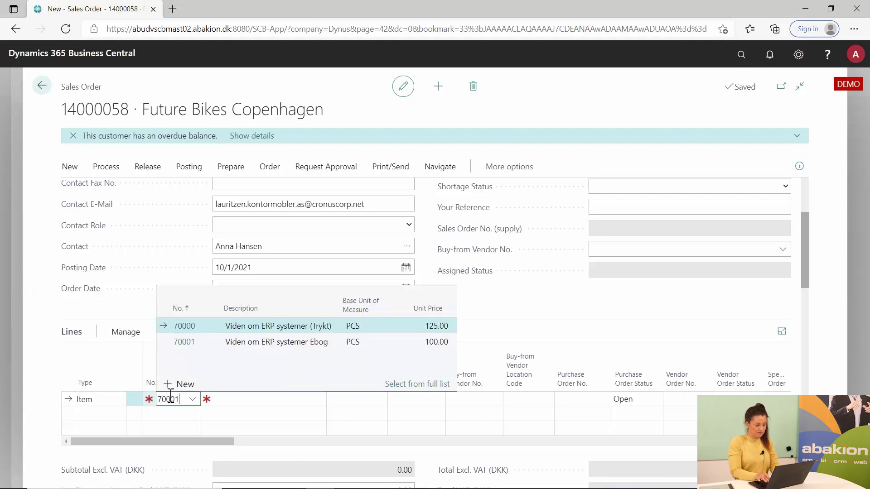
key(Tab)
key(Down)
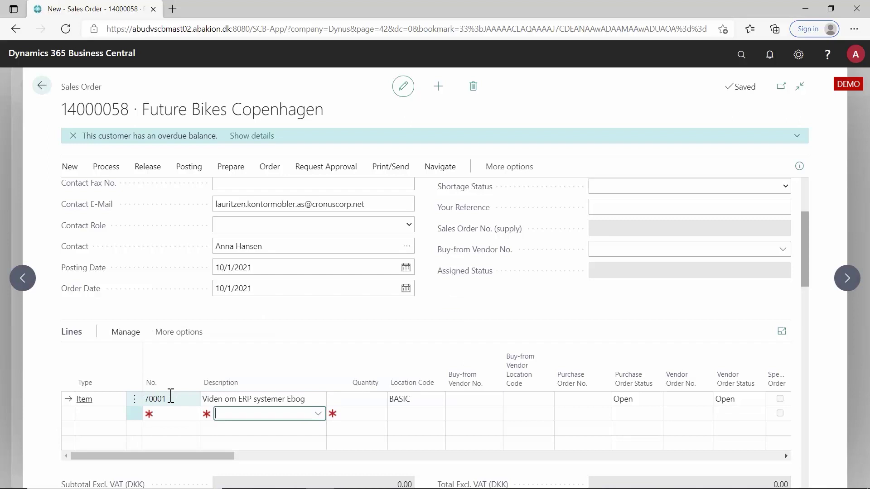
key(Up)
key(Tab)
key(Tab)
key(Tab)
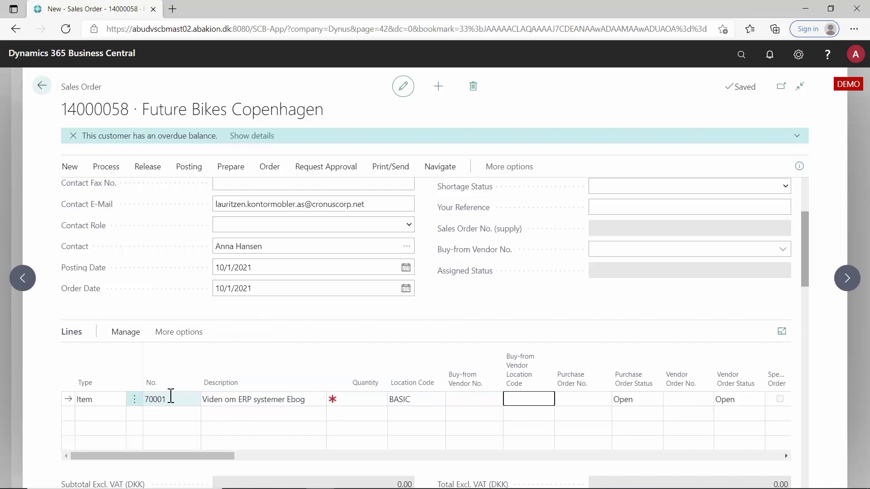
key(Down)
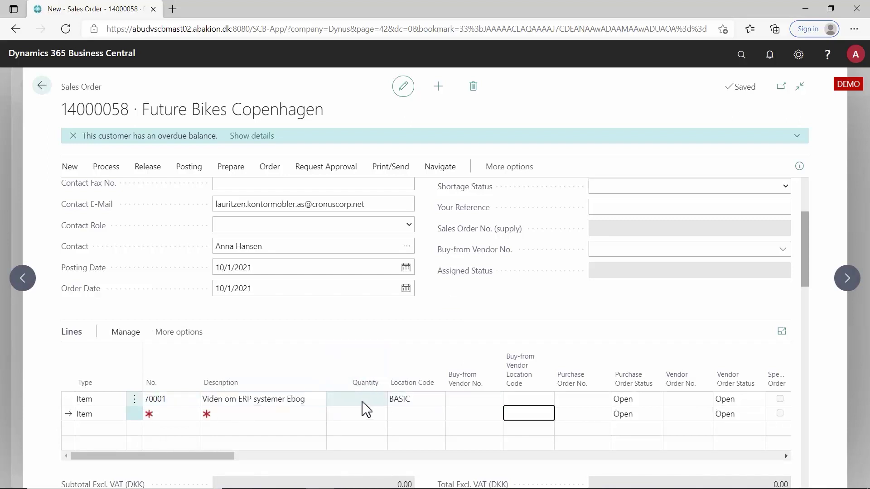
Step: Enter quantity 2 on the line and acknowledge the no-stock warning
click(362, 400)
text(2)
key(Tab)
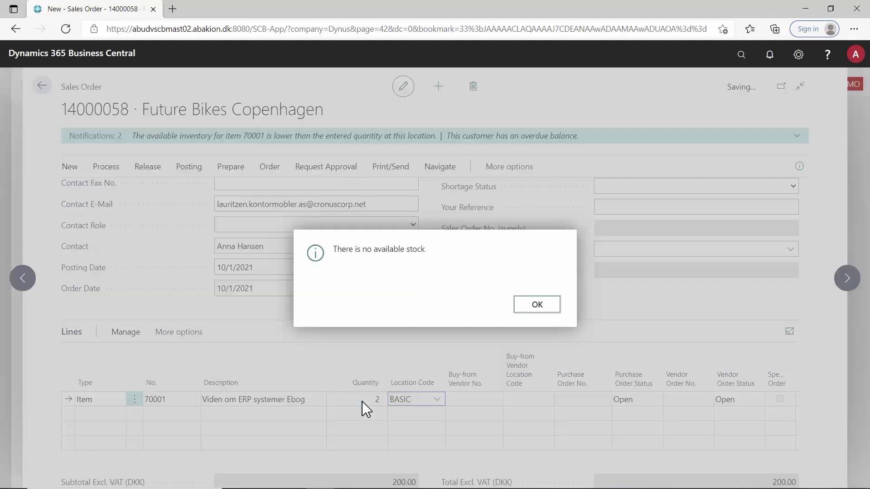
click(537, 304)
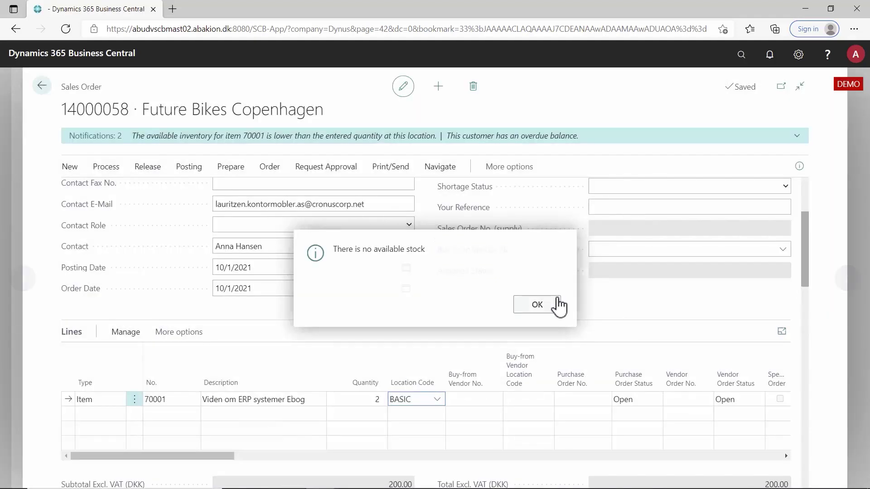
Step: Set Ship-to to Custom Address with city PARIS, post code FR-75000, and dismiss the stock warning
scroll(767, 291, down, 1)
scroll(809, 283, down, 2)
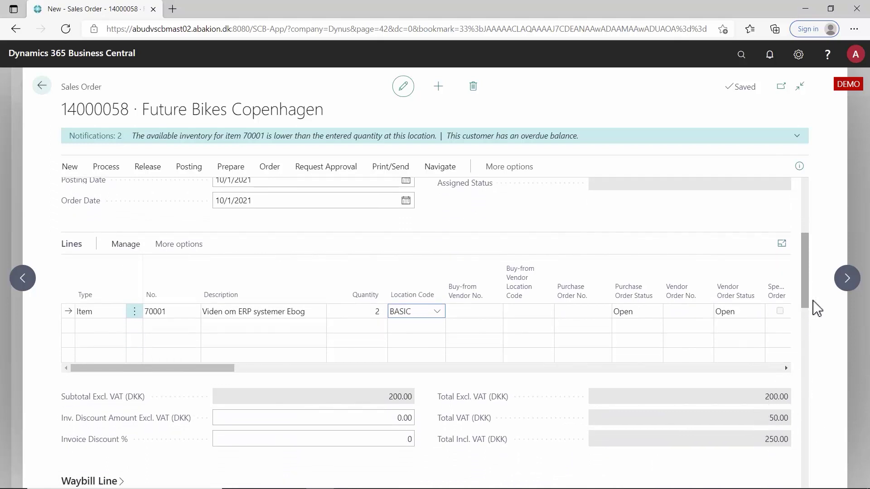
drag(806, 283, 807, 379)
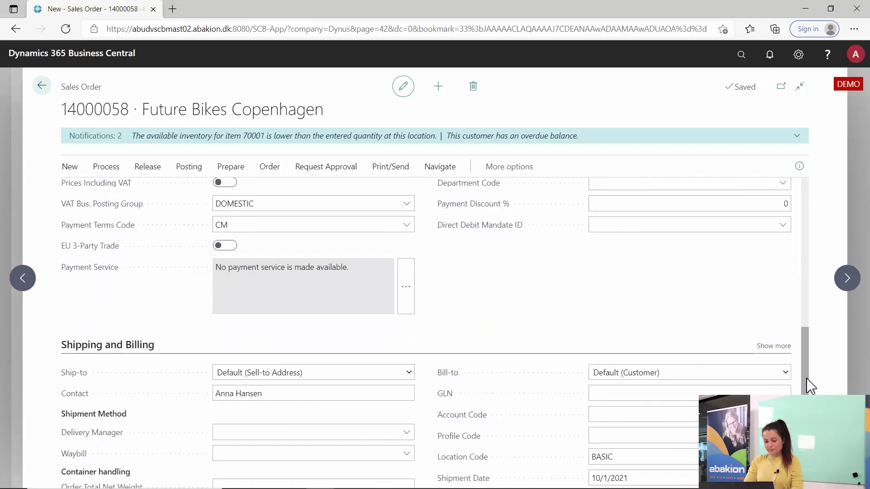
click(362, 373)
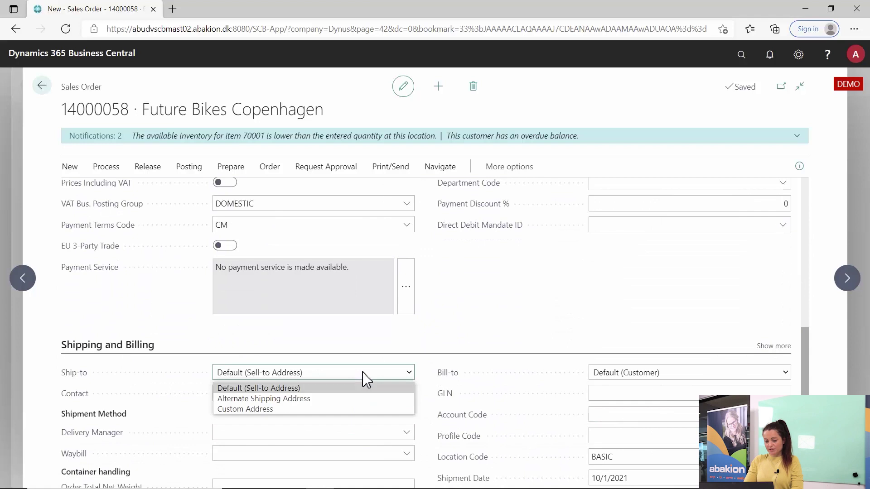
click(340, 409)
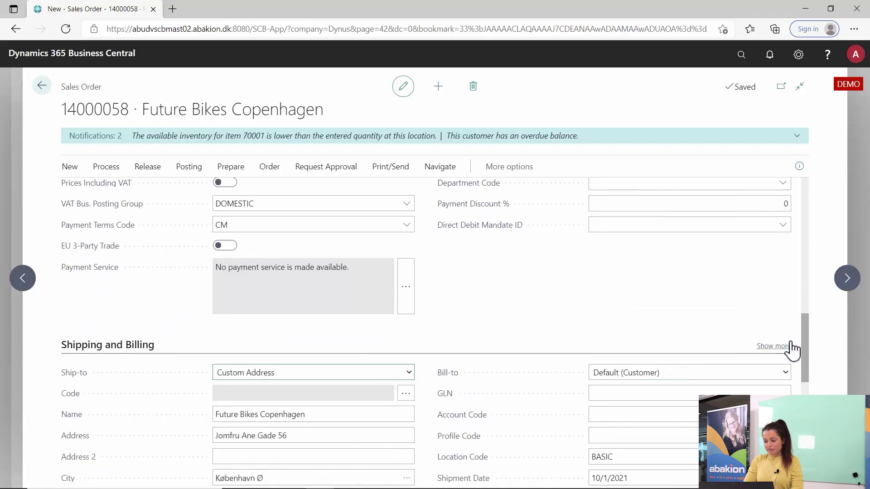
drag(809, 335, 806, 355)
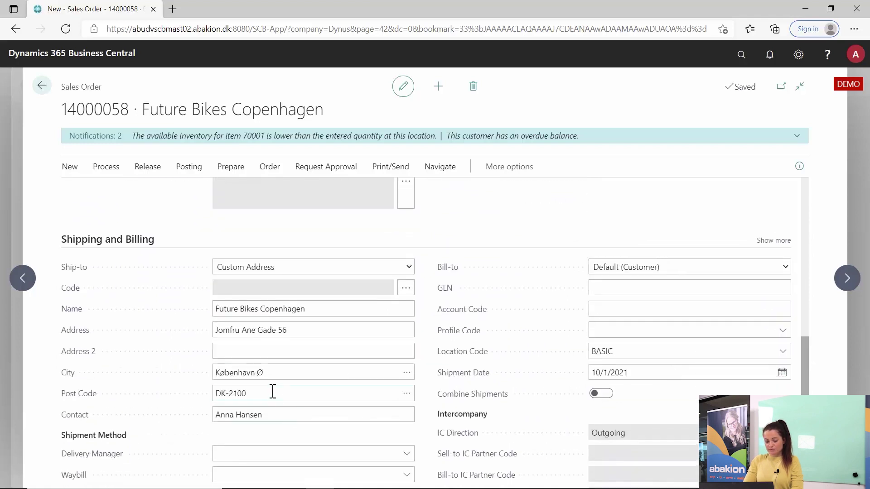
click(280, 374)
text(paris)
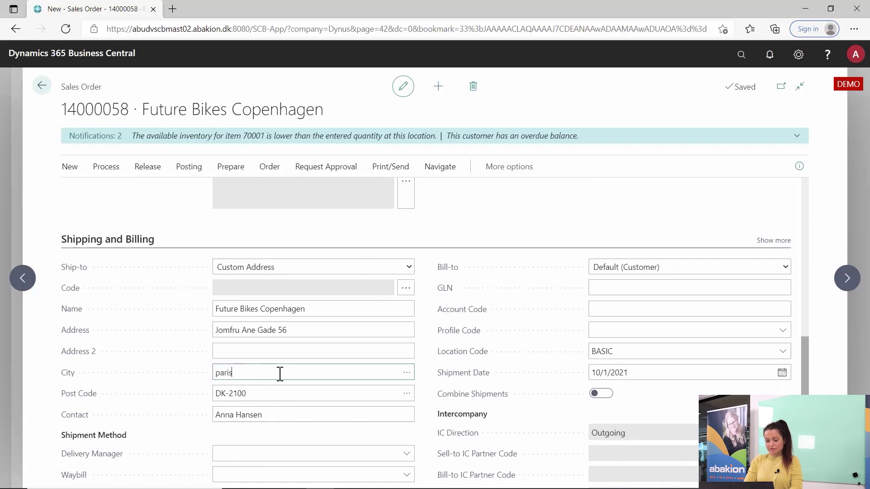
key(Tab)
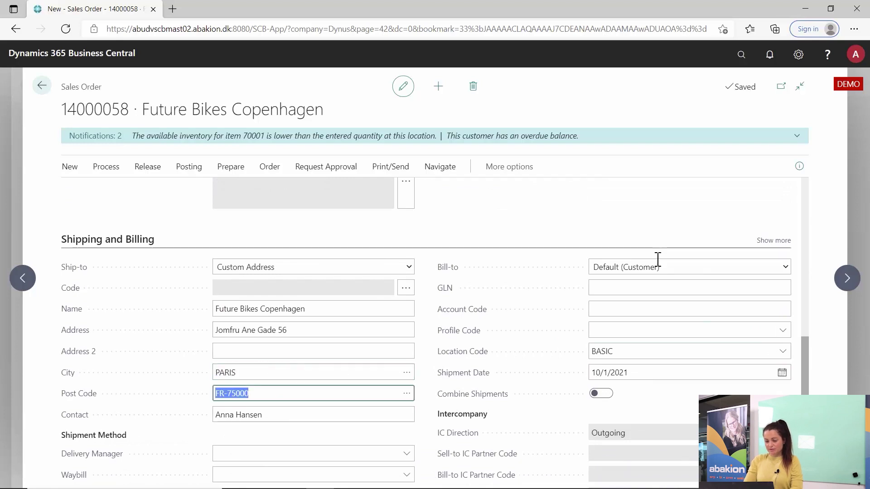
click(846, 279)
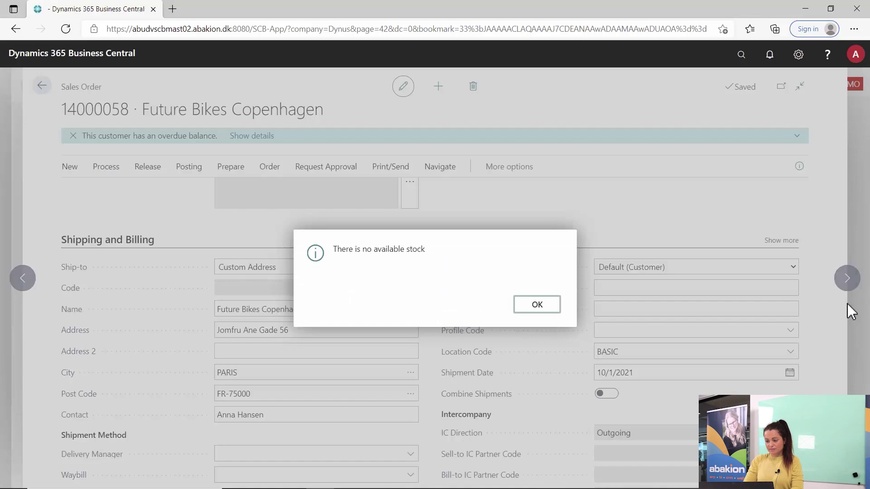
click(533, 310)
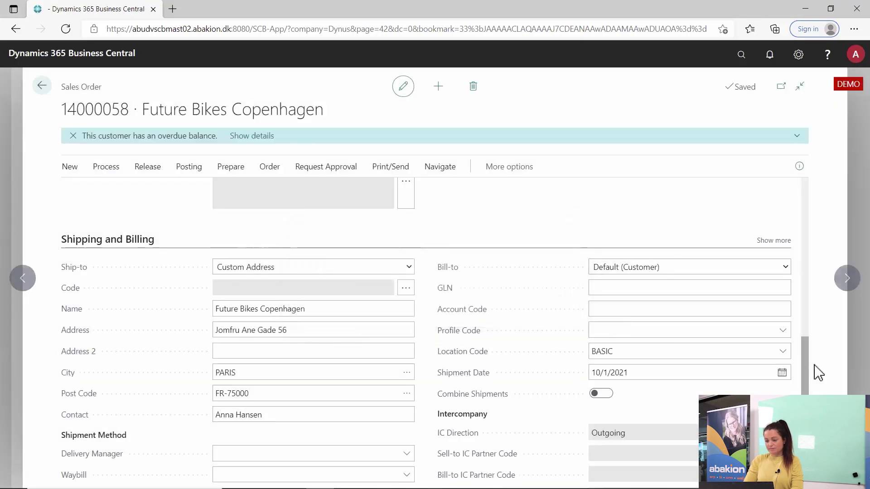
Step: Change VAT Bus. Posting Group to FR, giving 32.00 VAT and a 232.00 DKK total
drag(805, 373, 802, 334)
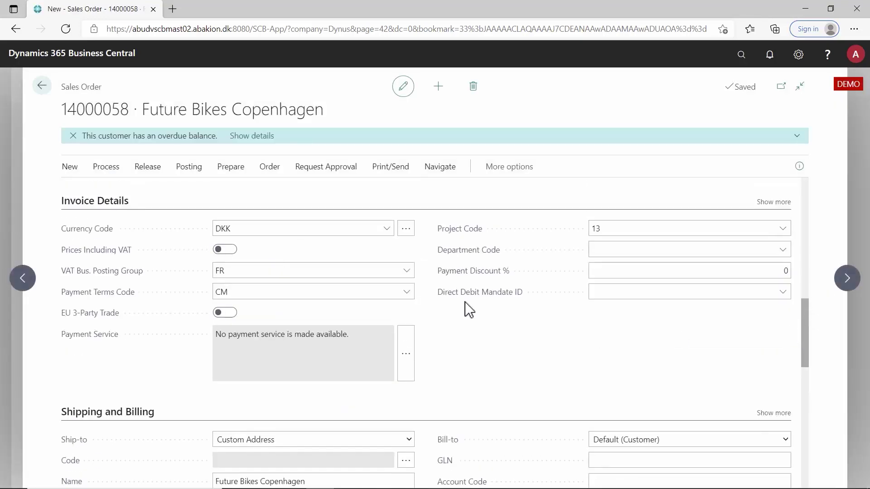
click(238, 271)
drag(809, 340, 803, 291)
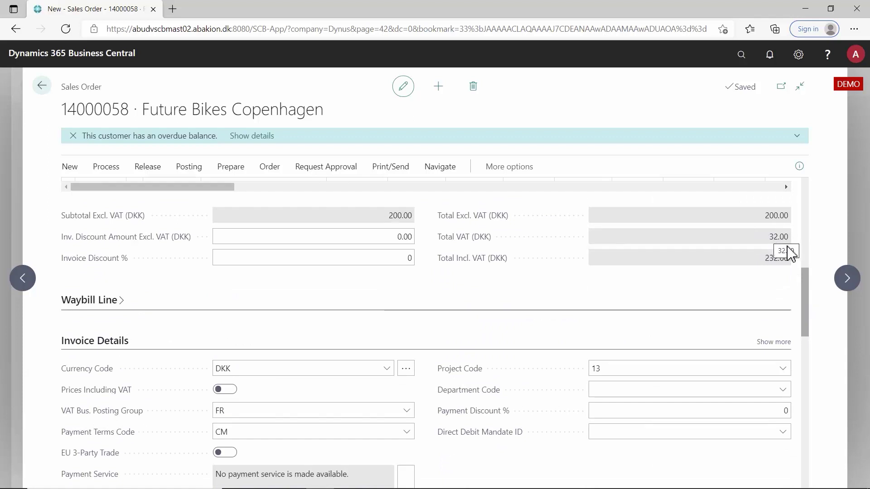
drag(806, 300, 744, 275)
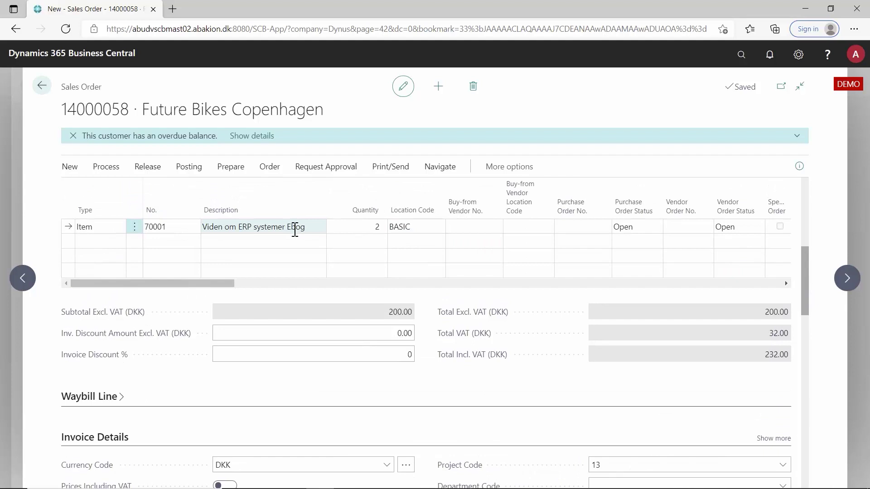
drag(810, 280, 806, 247)
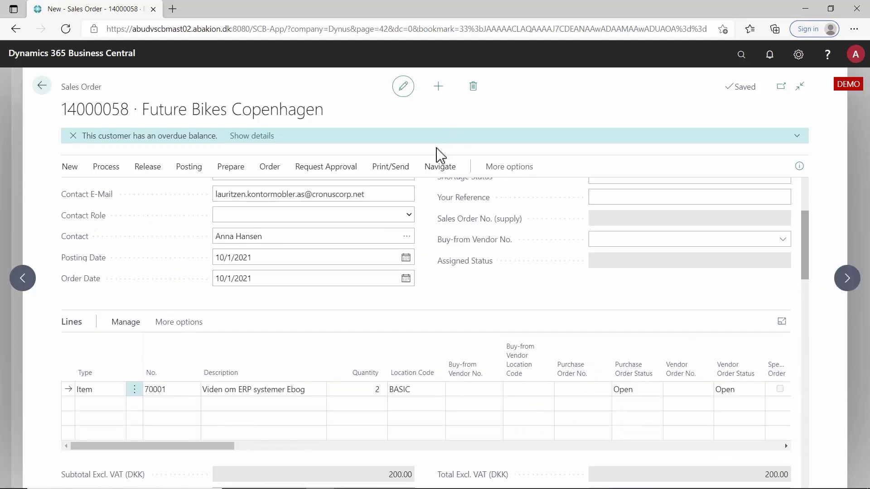
click(435, 165)
click(111, 195)
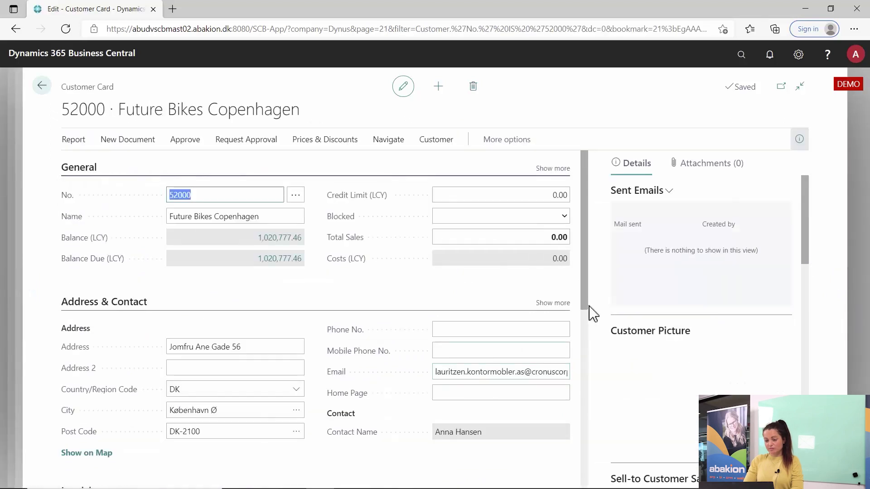
drag(589, 301, 571, 476)
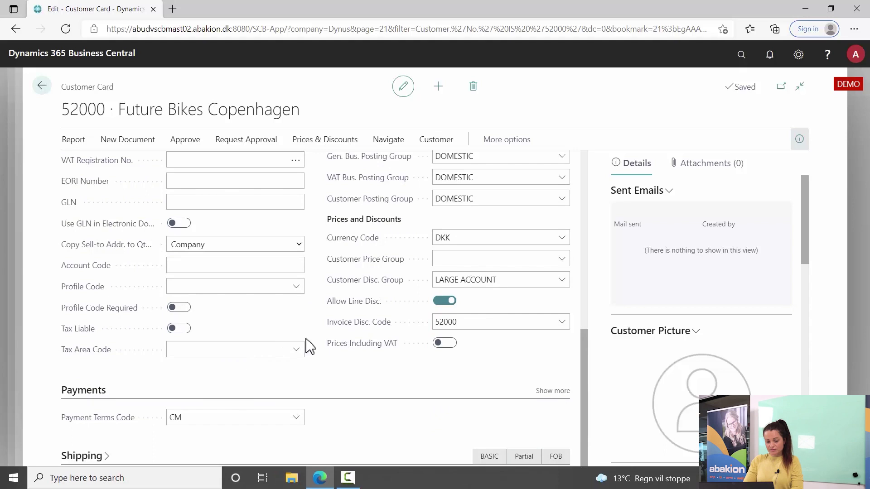
click(553, 391)
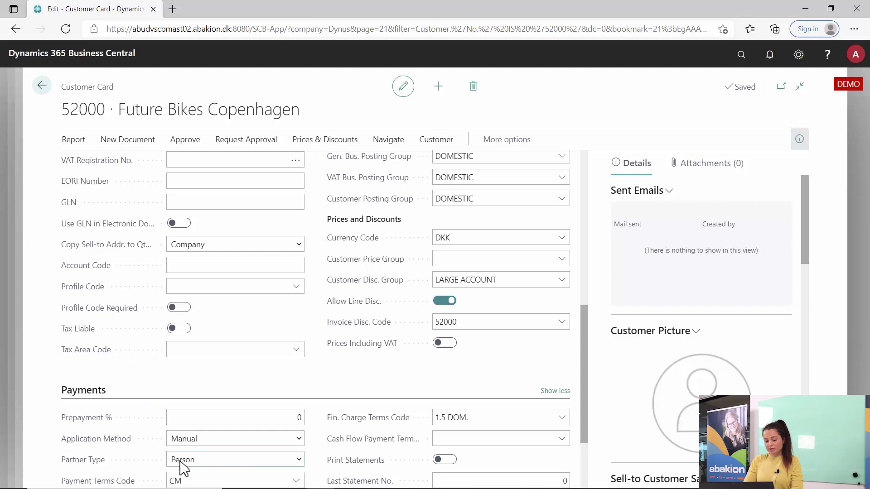
click(47, 91)
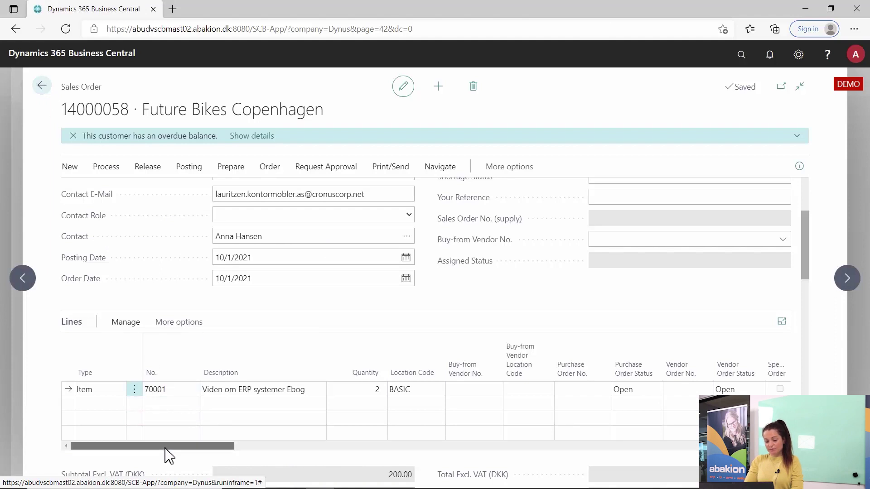
Step: Set item 70001's line Location Code to EXTERNAL and dismiss the no-stock message
scroll(181, 452, right, 3)
scroll(132, 448, left, 3)
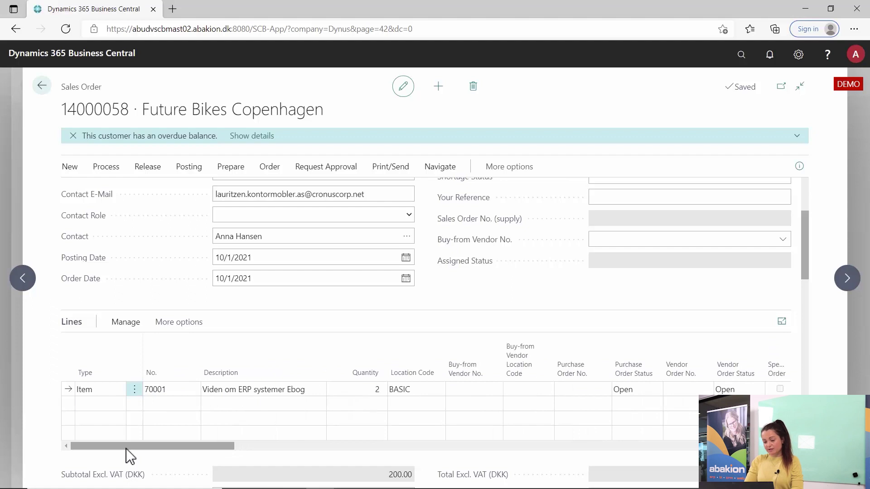
click(428, 391)
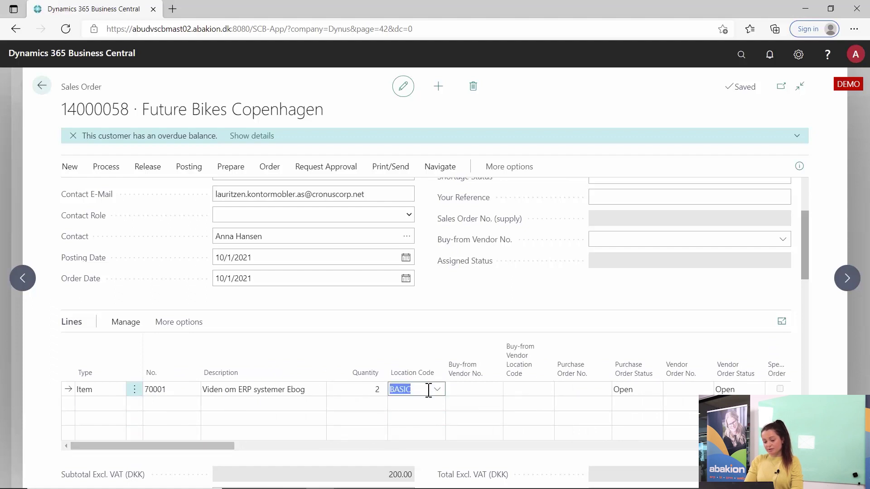
text(external)
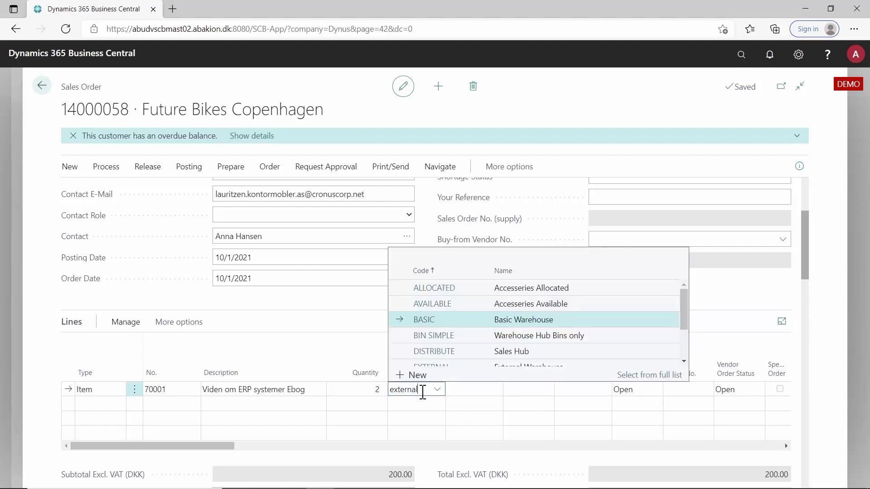
key(Tab)
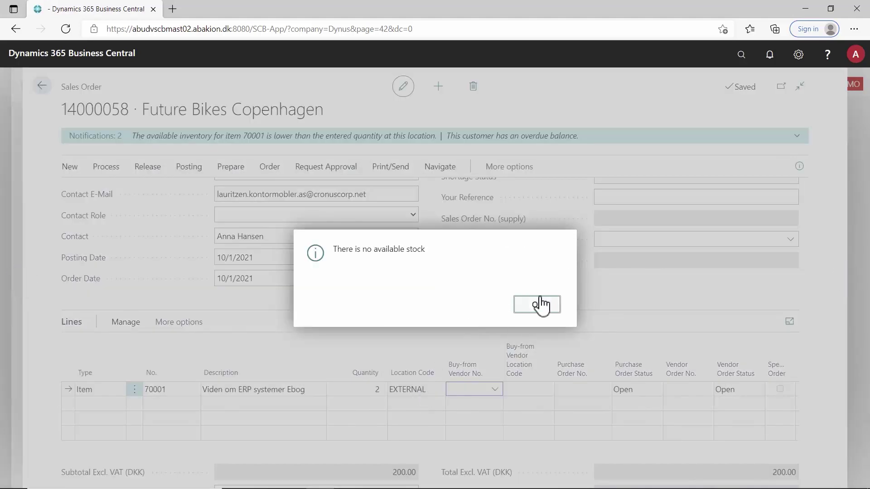
click(542, 307)
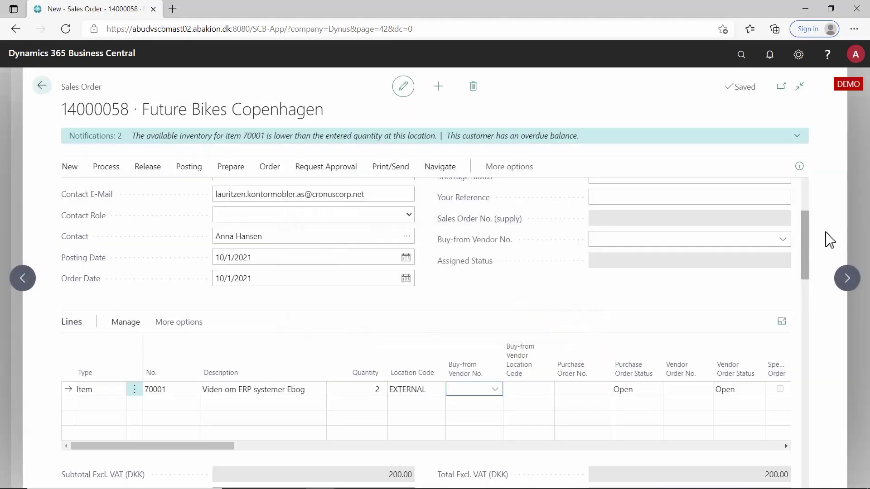
drag(807, 226, 806, 237)
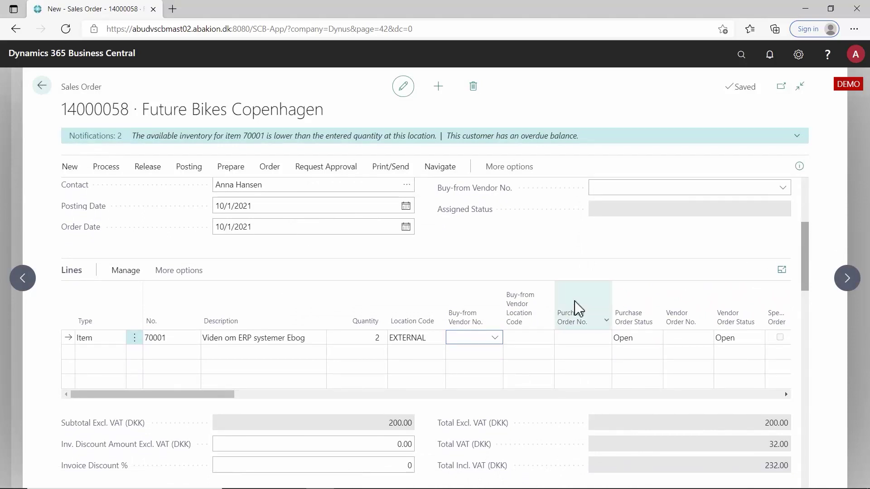
Step: Change item 70001's quantity to 3 for a 300.00 subtotal and begin a new line
click(376, 339)
text(3)
key(Tab)
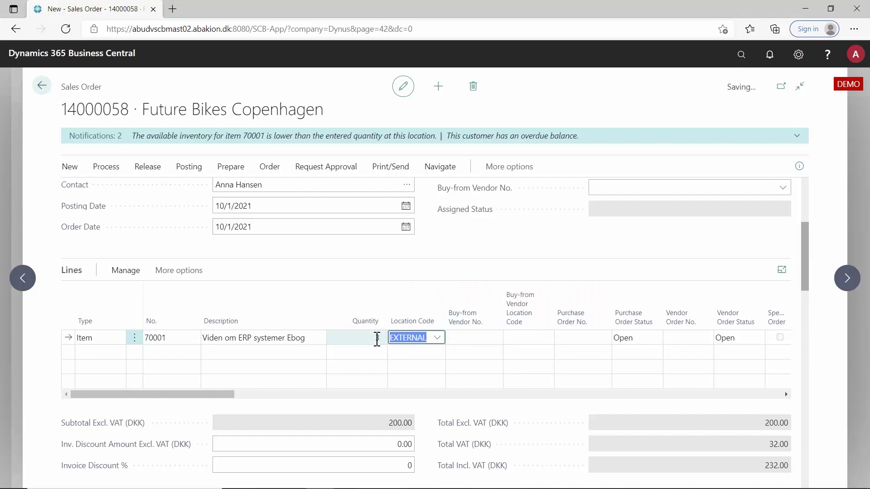
key(Return)
click(394, 356)
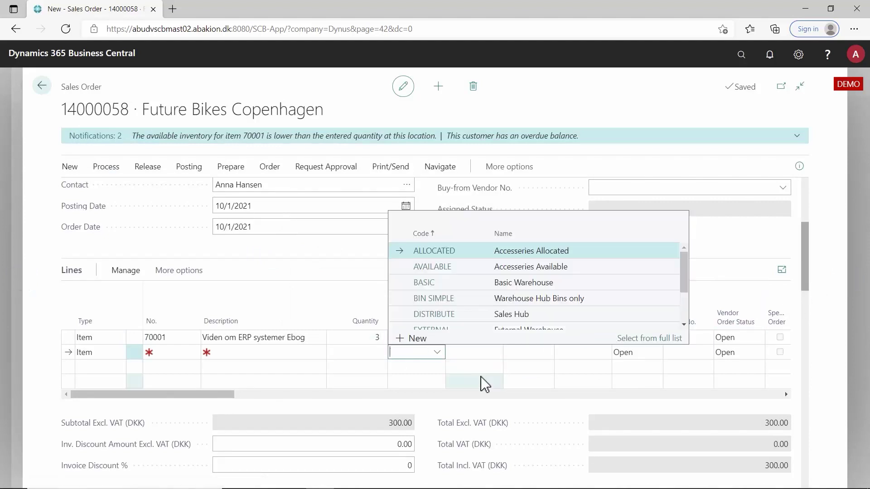
click(477, 352)
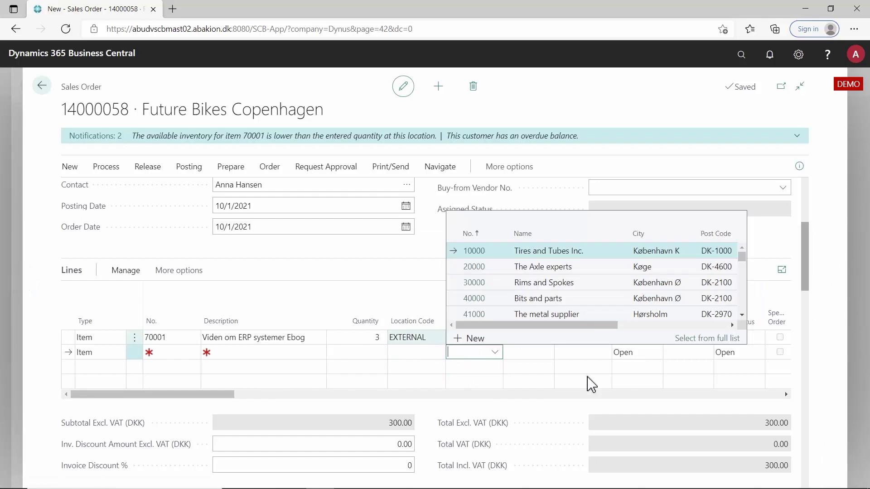